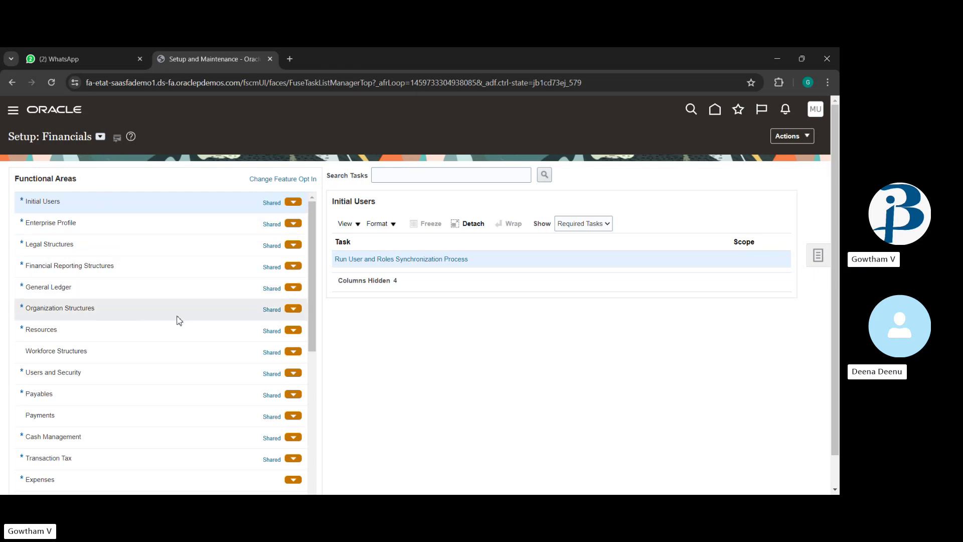
- Start creating a new bank from the Manage Banks task in the Cash Management functional area
scroll(171, 324, "down", 1)
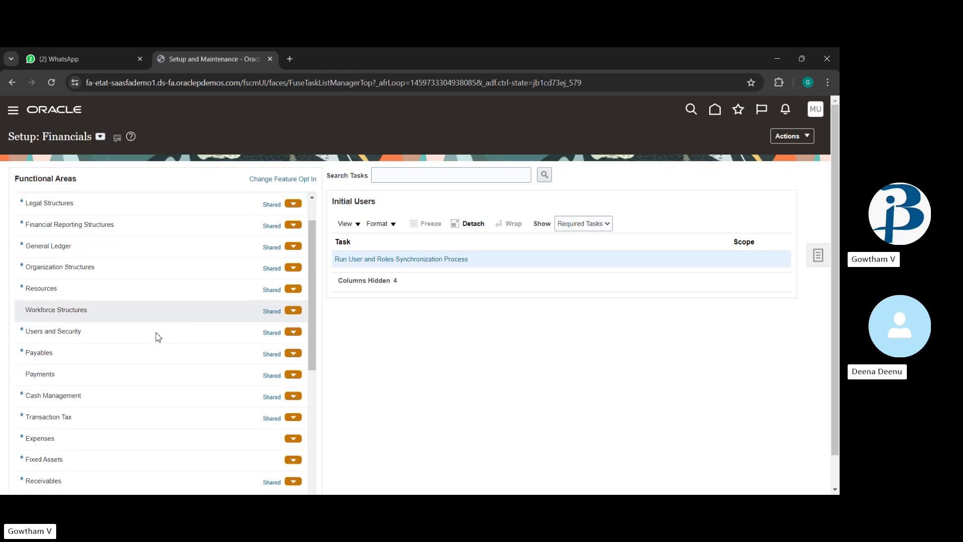
left_click(90, 396)
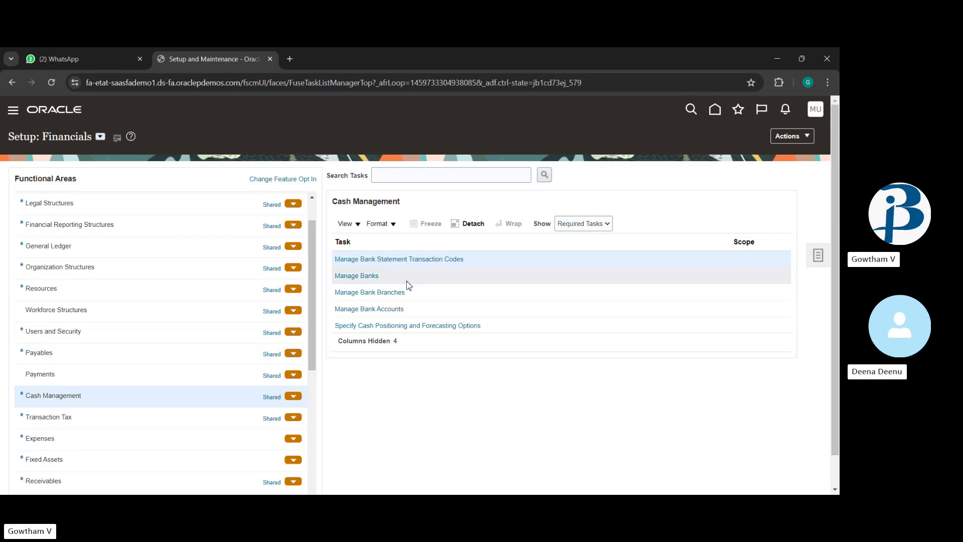
left_click(356, 276)
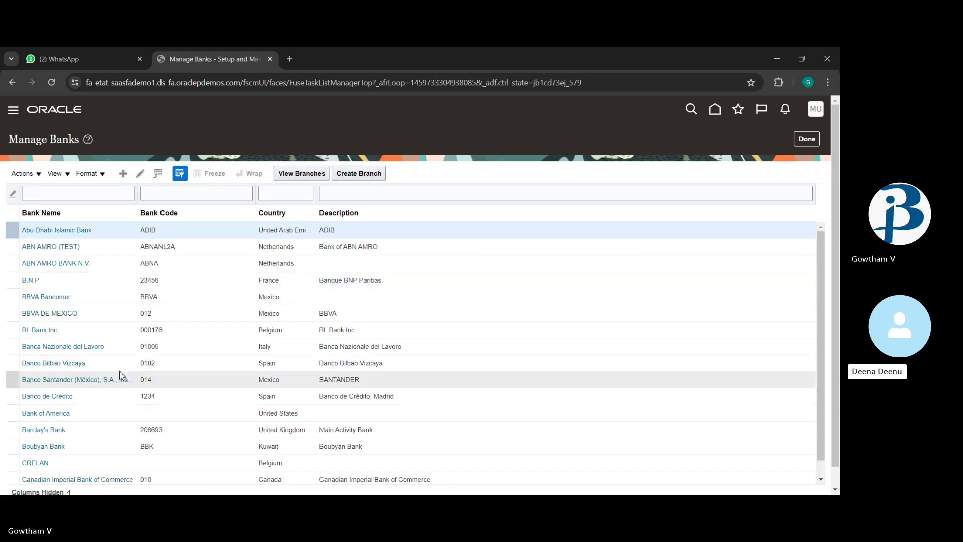
left_click(123, 175)
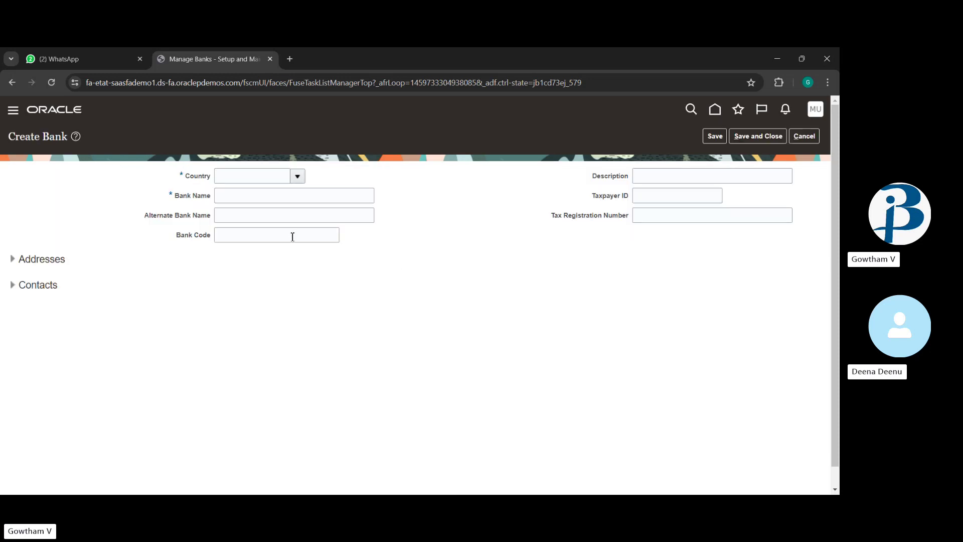
- Set the new bank's country to India
left_click(297, 177)
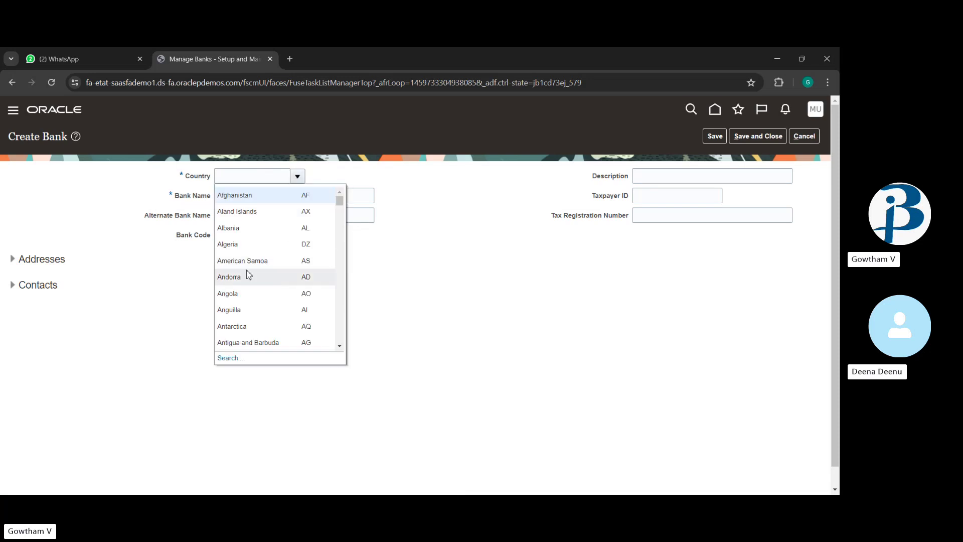
scroll(247, 275, "down", 5)
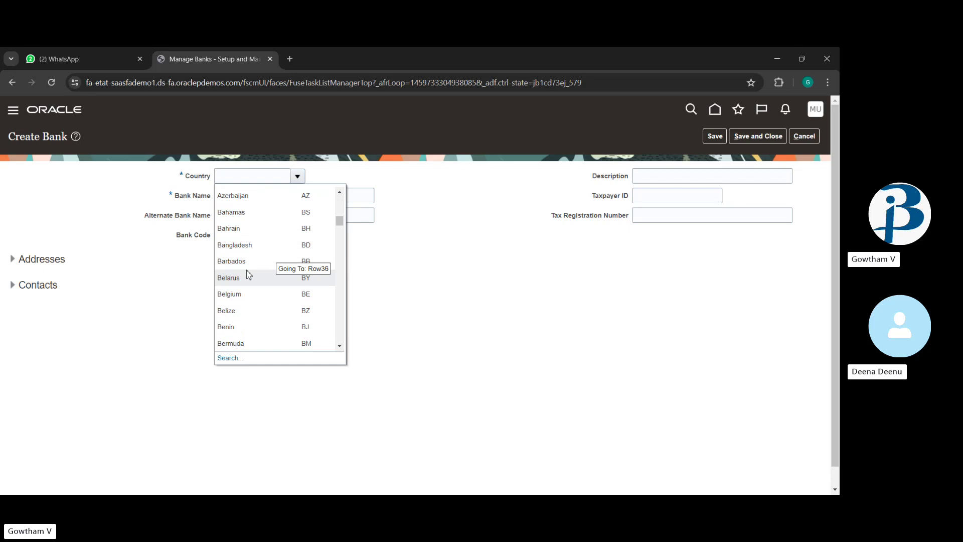
scroll(254, 279, "down", 6)
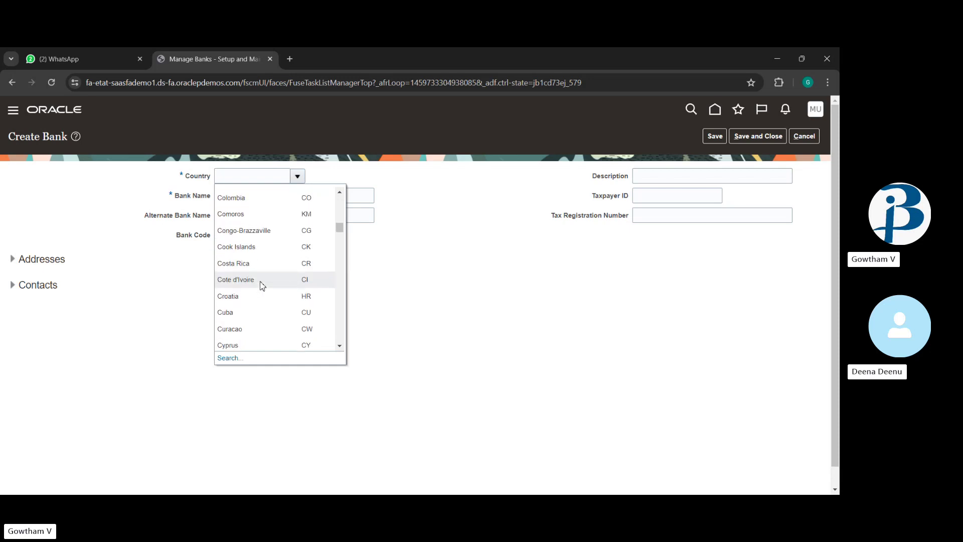
scroll(262, 285, "down", 2)
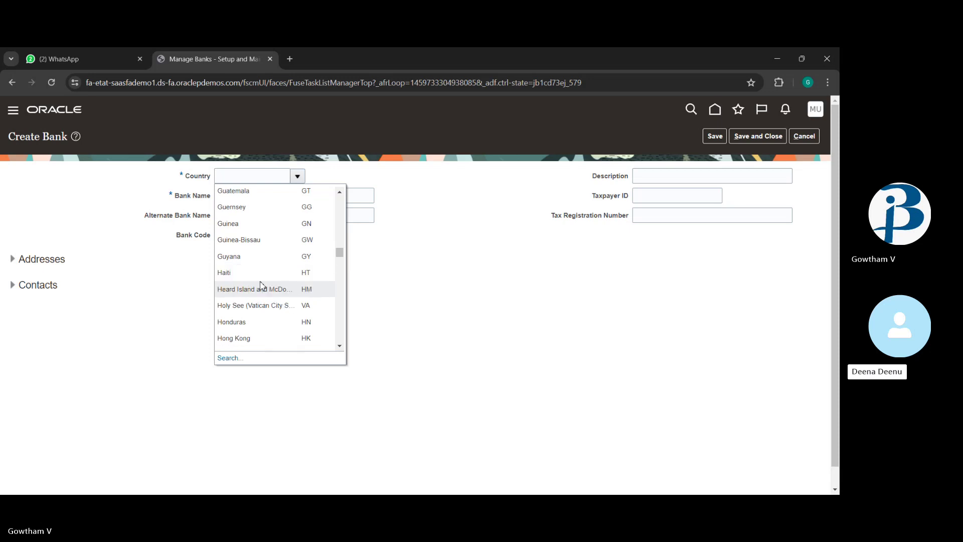
scroll(261, 291, "down", 3)
left_click(259, 293)
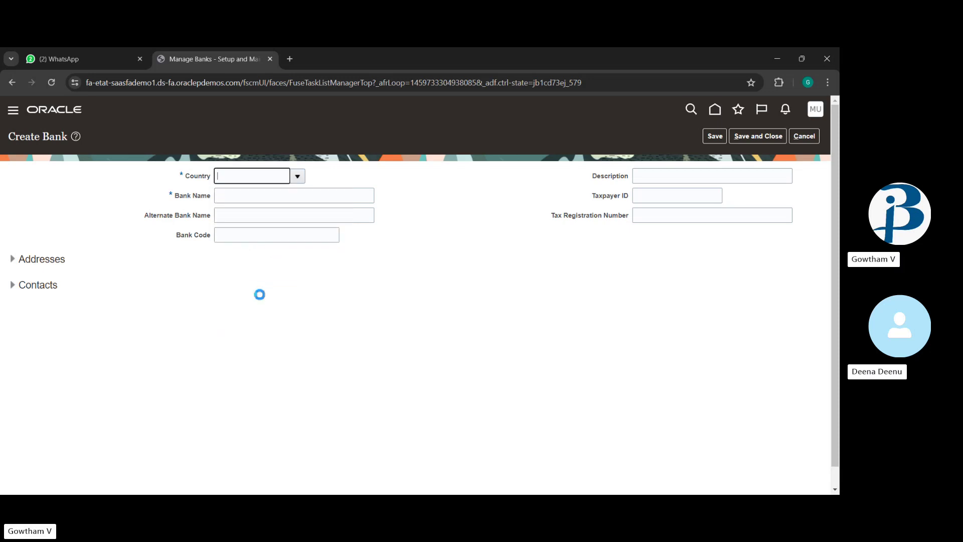
- Name the bank "bank of india", then save and close the record and dismiss the confirmation
left_click(293, 195)
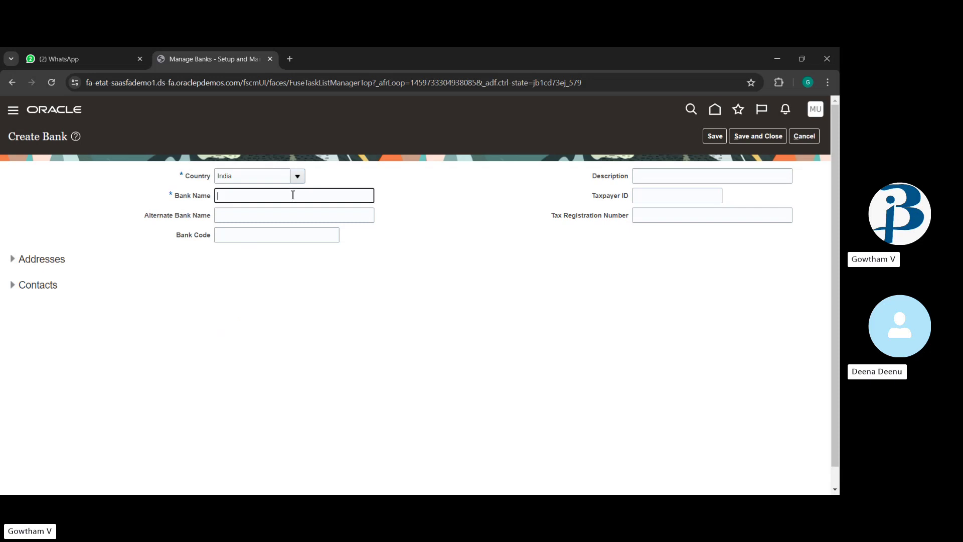
type("bank o")
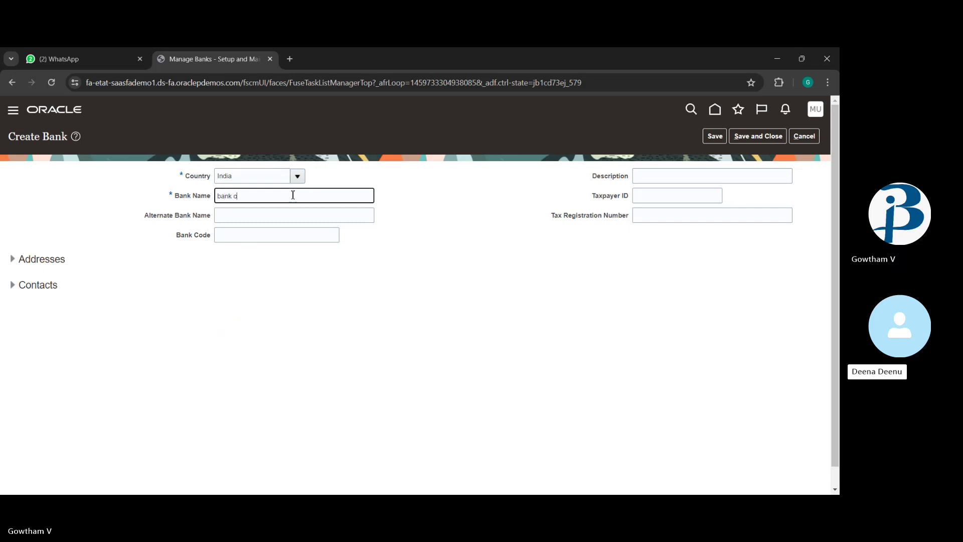
type("f india")
left_click(384, 269)
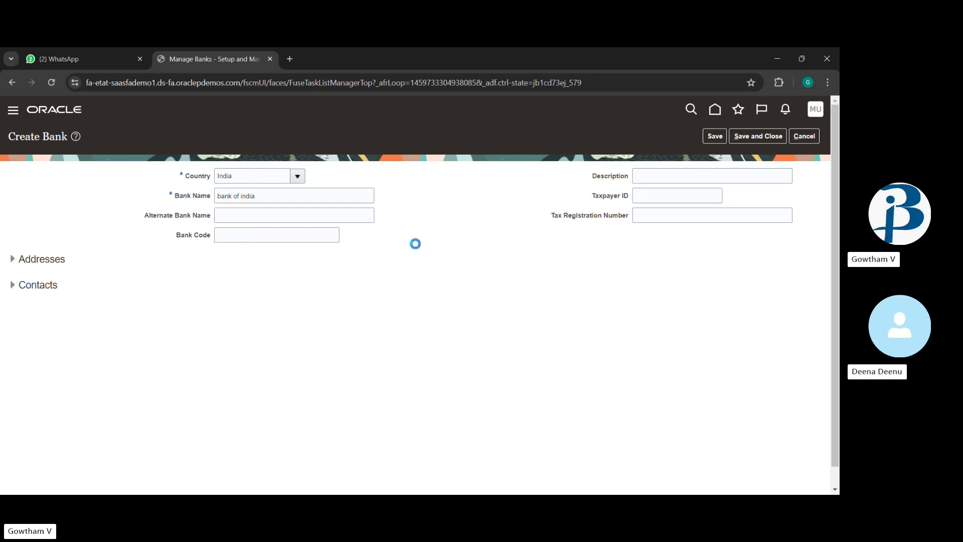
left_click(751, 137)
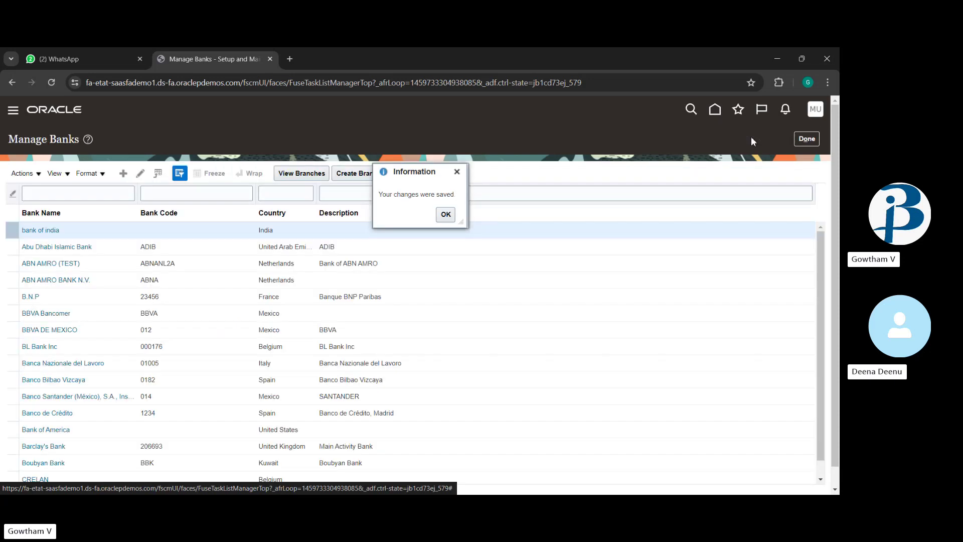
left_click(446, 215)
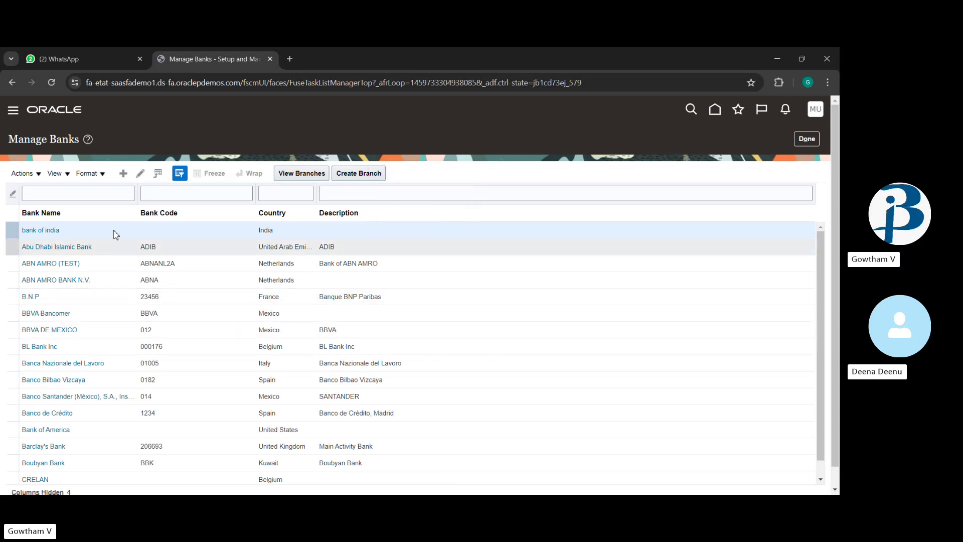
- Create a branch named "Tamilnadu branch" for bank of india, then save and close it
left_click(366, 174)
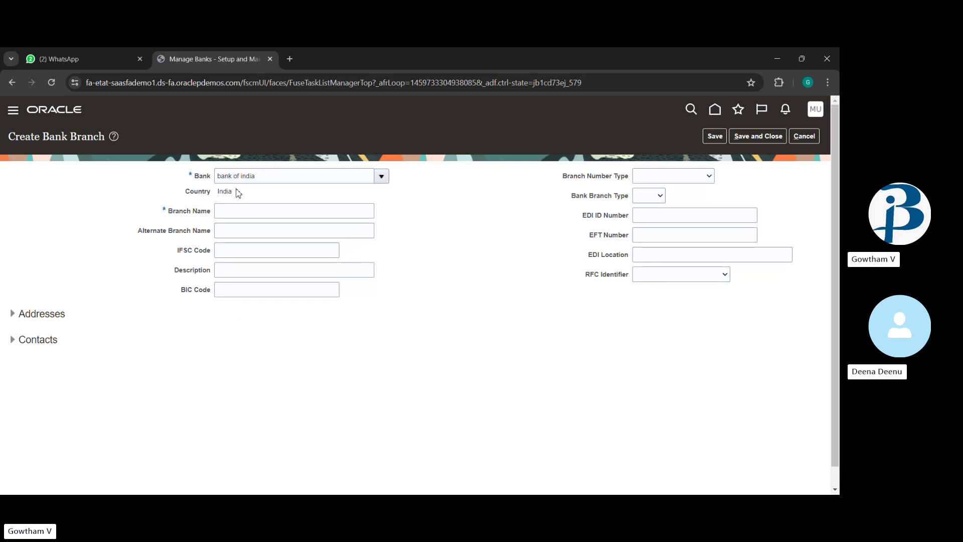
left_click(277, 211)
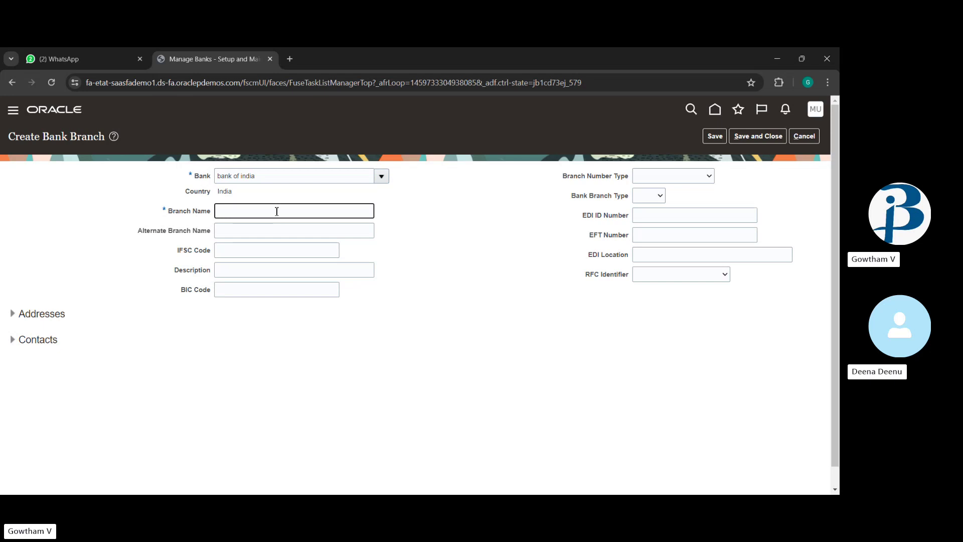
type("tamilnadu")
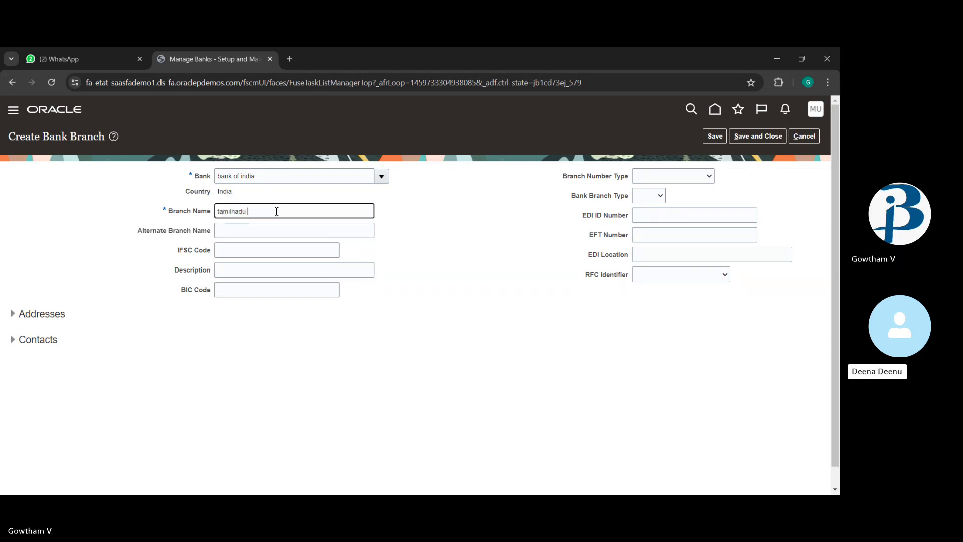
type(" branch")
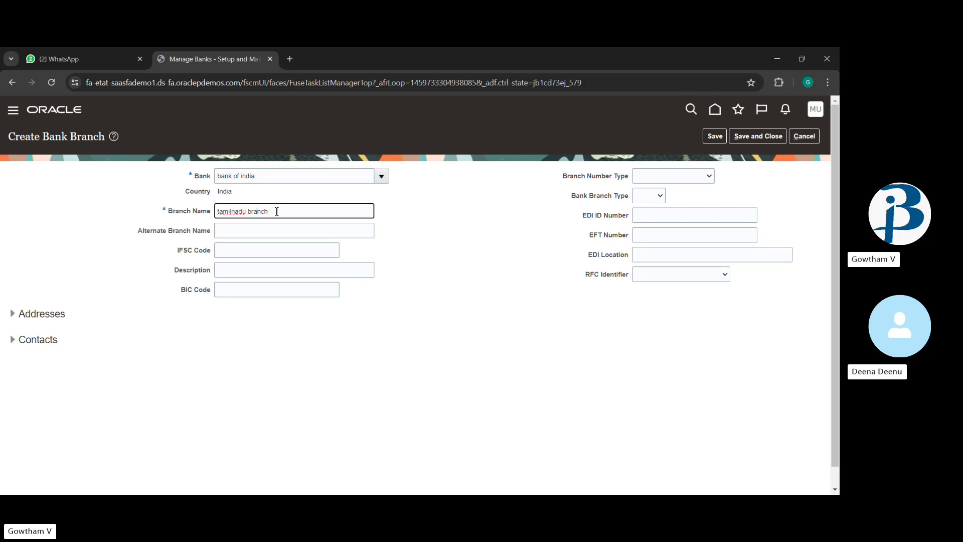
key("Left")
key("Left")
key("Left")
key("BackSpace")
type("T")
left_click(402, 228)
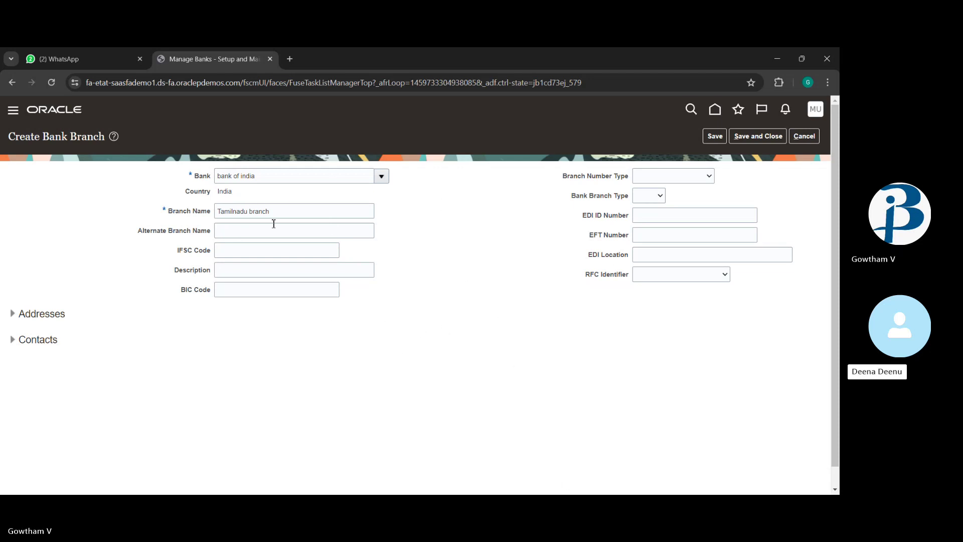
left_click(752, 138)
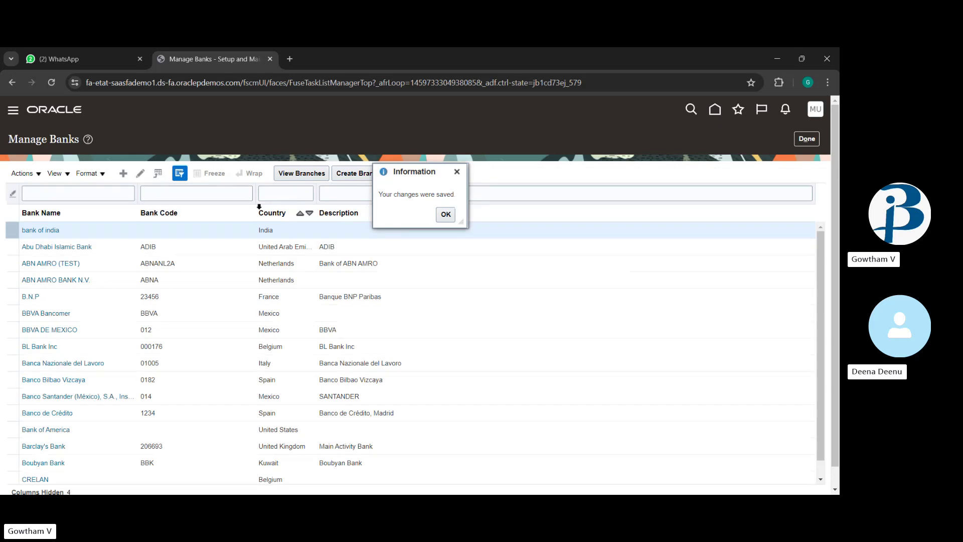
left_click(446, 214)
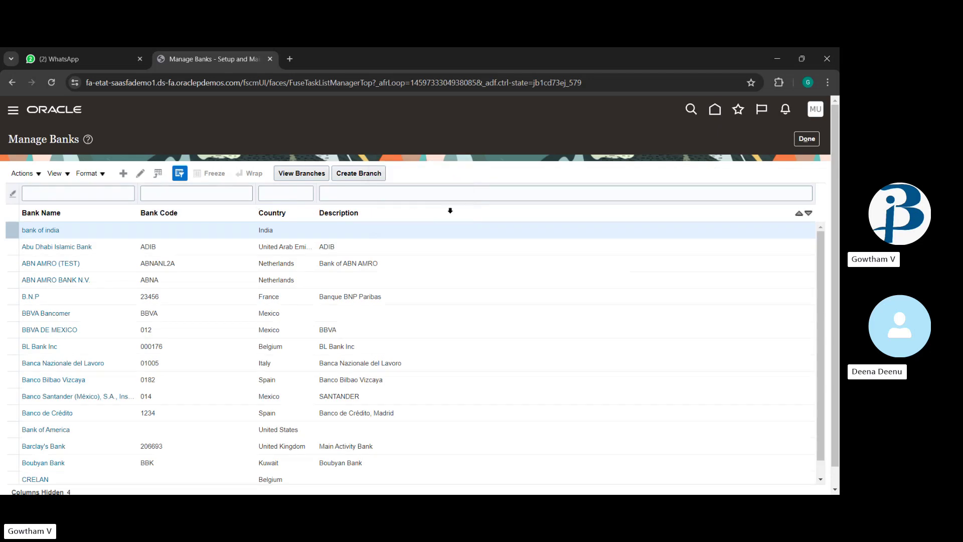
- Finish managing banks and start creating a new bank account from the Manage Bank Accounts task
left_click(806, 140)
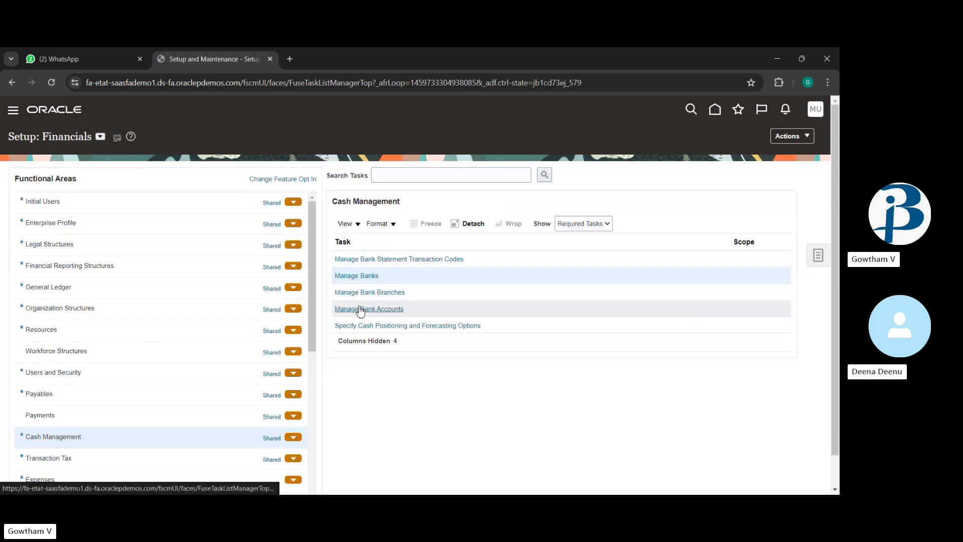
left_click(373, 310)
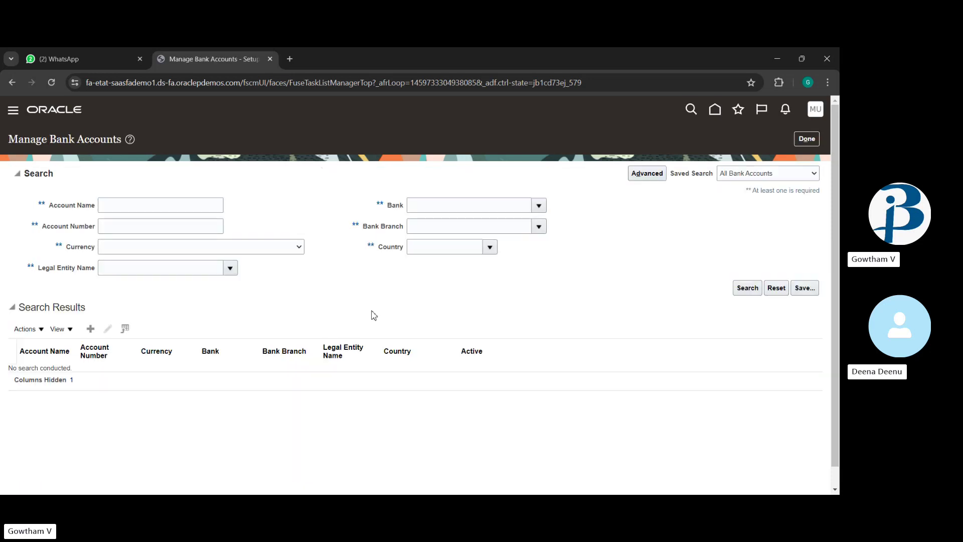
left_click(91, 330)
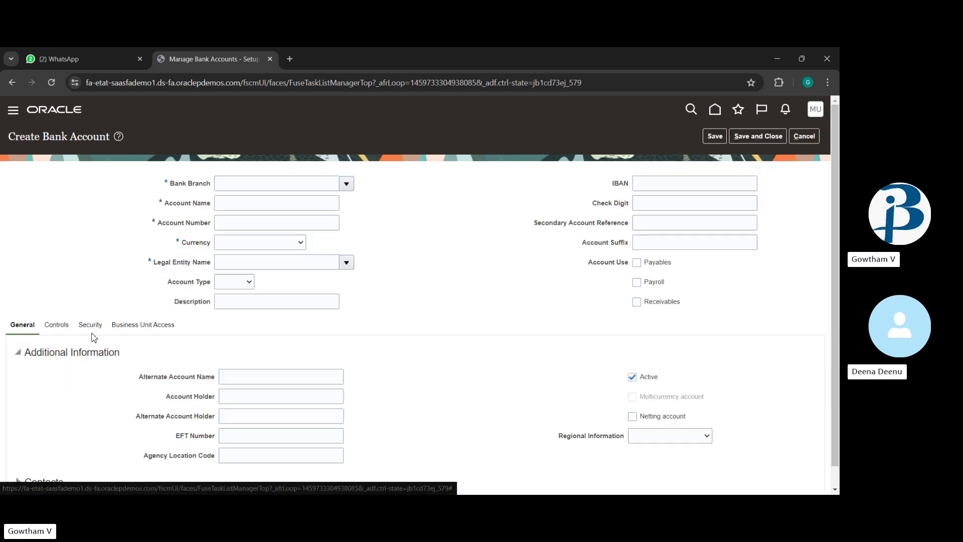
- Set the new account's bank branch to Tamilnadu branch
left_click(318, 188)
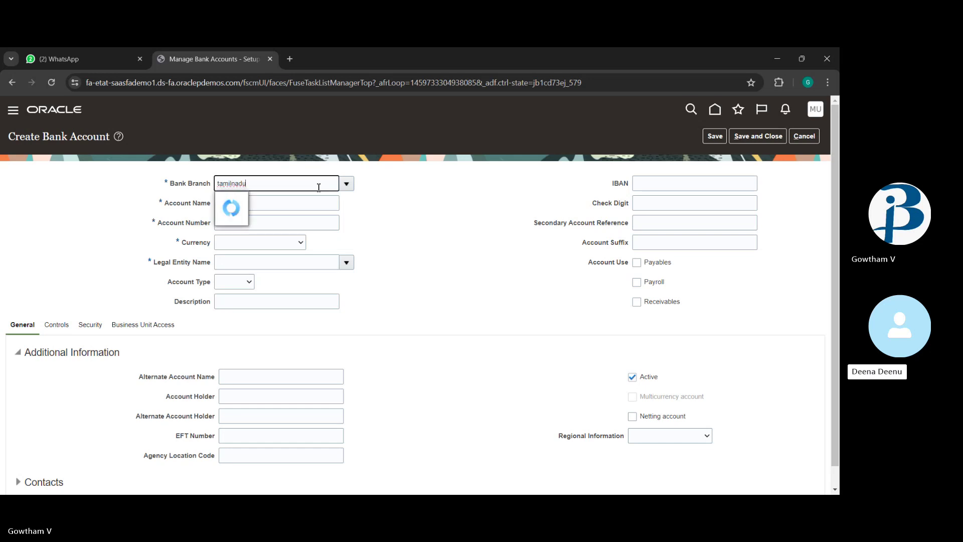
left_click(270, 201)
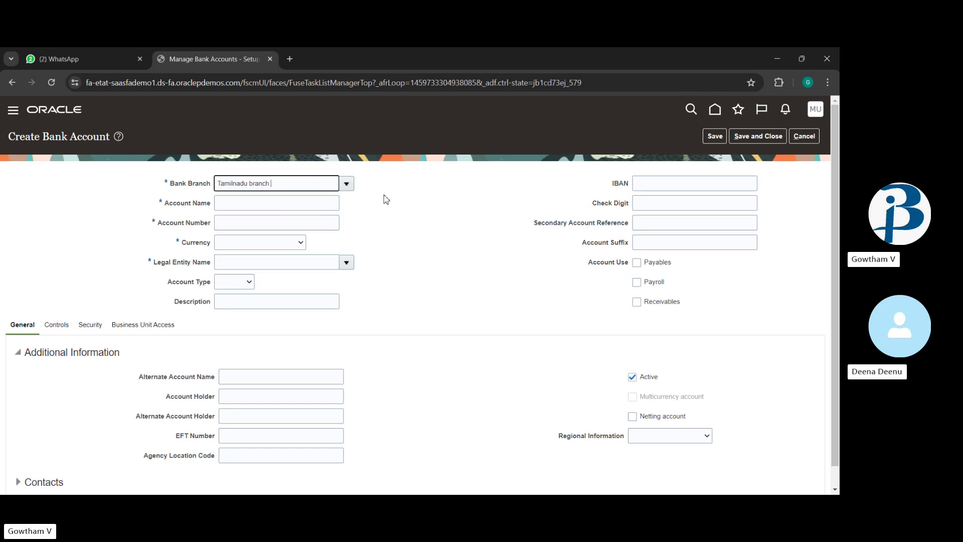
left_click(380, 233)
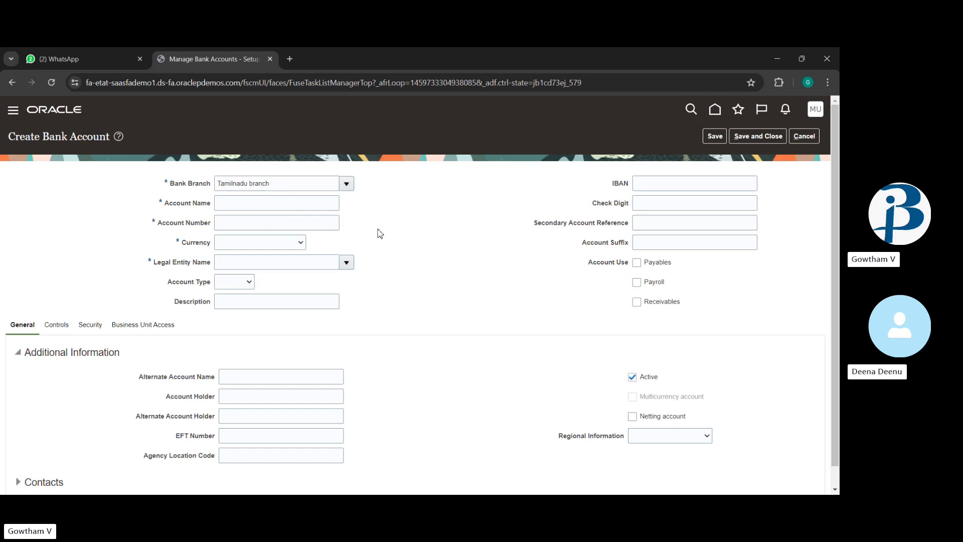
- Enter "buddy power" as the account name and fill in the account number
left_click(296, 208)
type("bud")
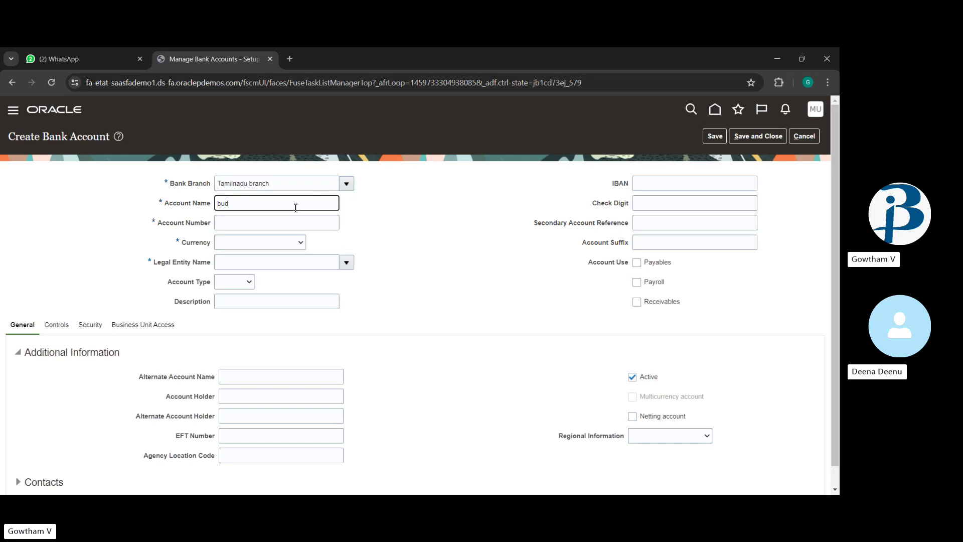
type("dy power")
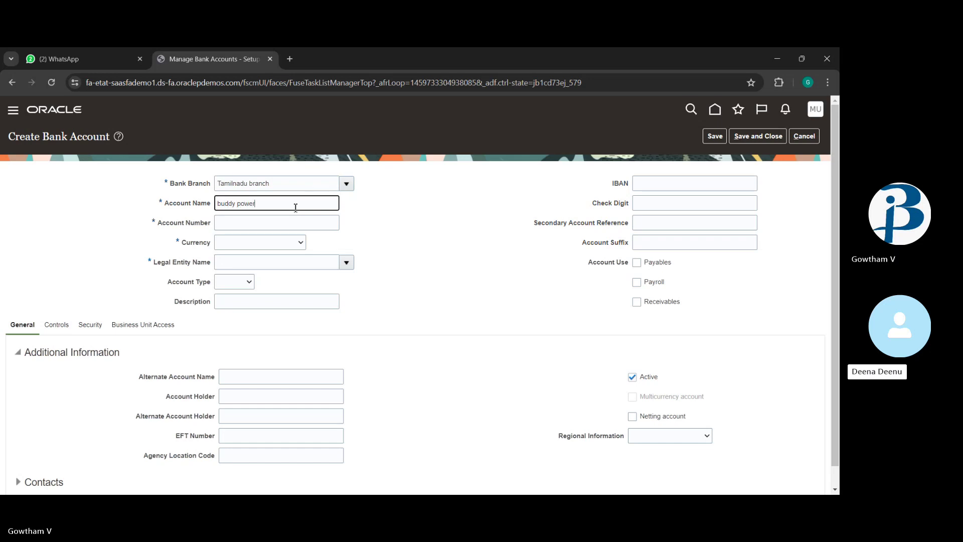
left_click(295, 223)
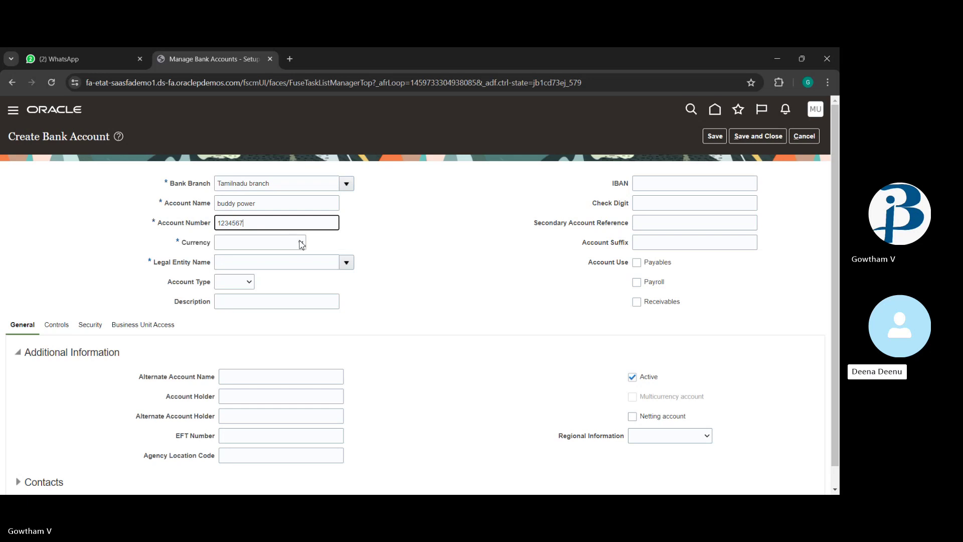
- Set the bank account's legal entity name to India Legal Entity
left_click(345, 264)
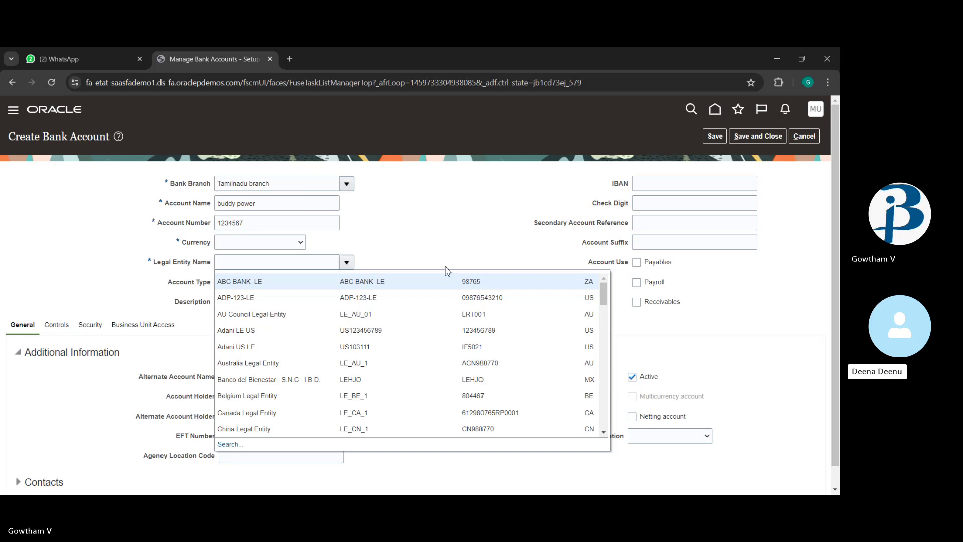
scroll(368, 346, "down", 5)
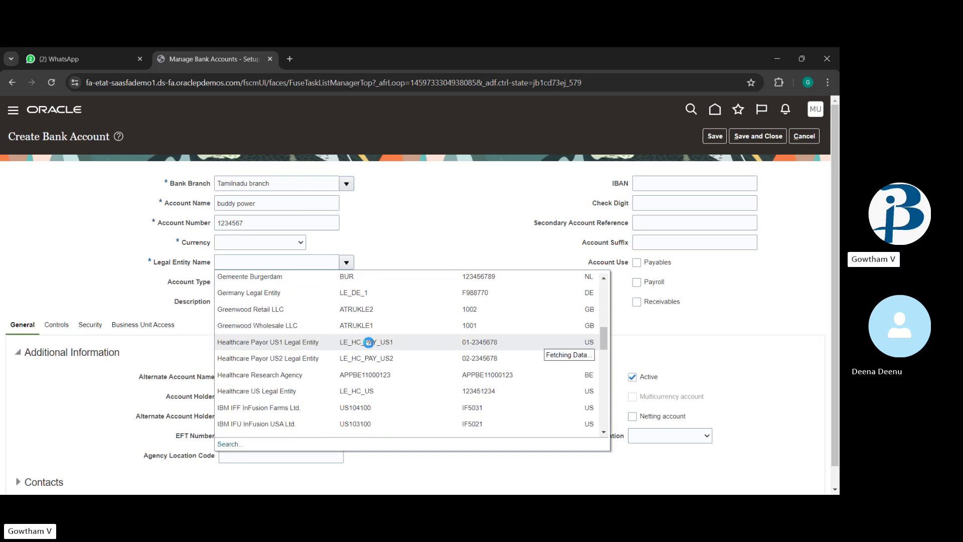
scroll(369, 344, "down", 3)
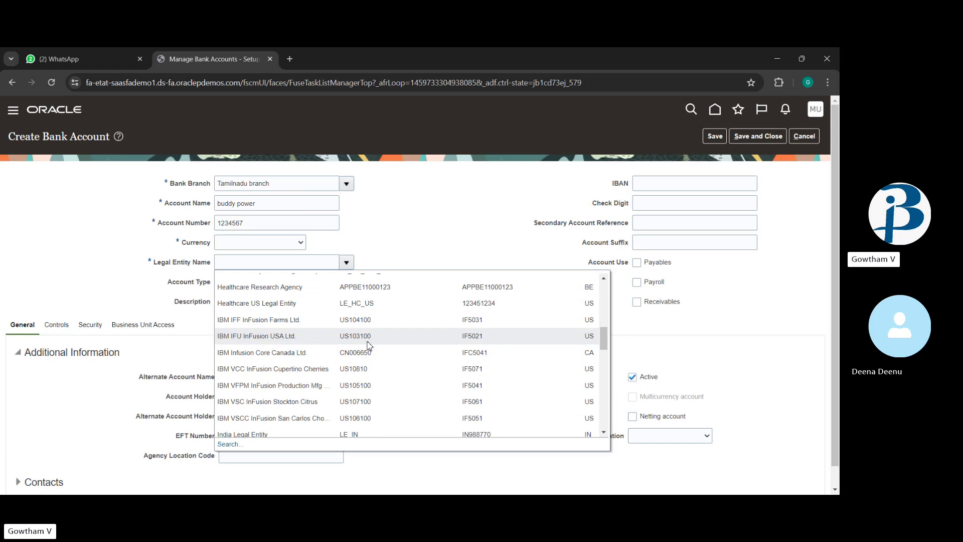
scroll(369, 345, "down", 1)
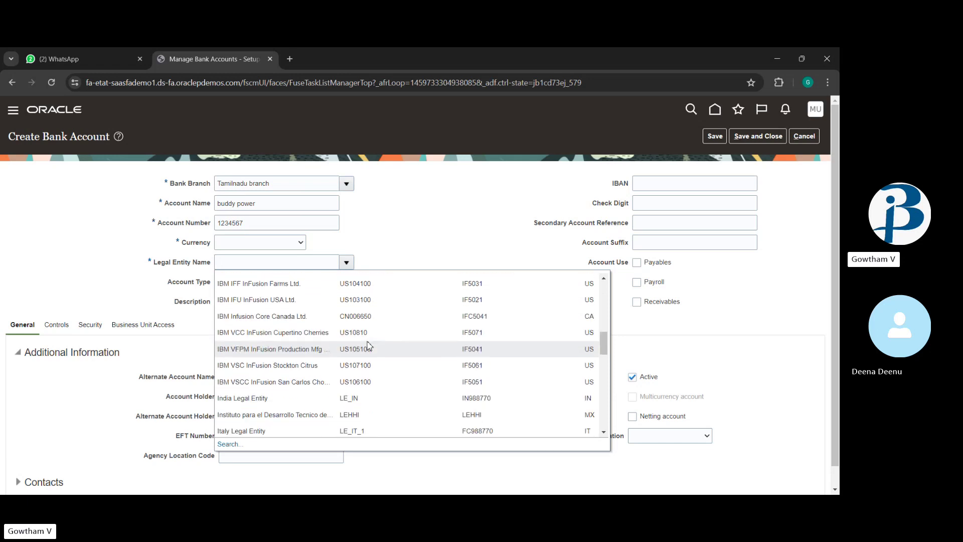
left_click(295, 397)
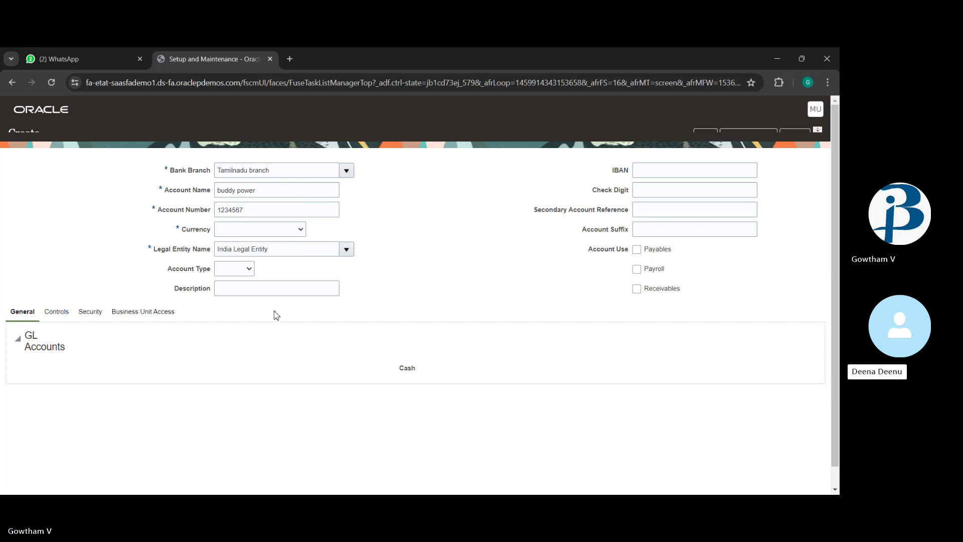
- Set the new account's currency to INR - Indian Rupee and enable its use for Payables and Receivables
left_click(275, 273)
left_click(245, 273)
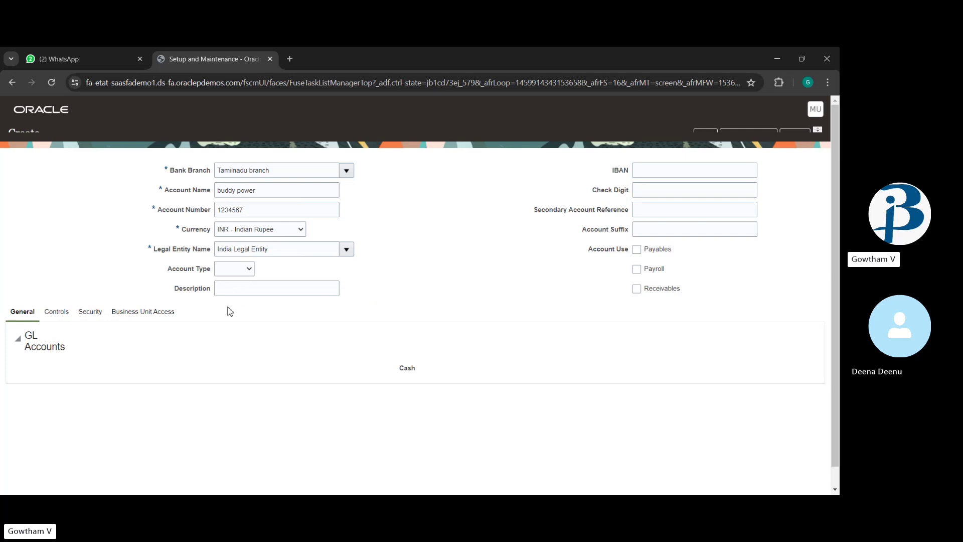
left_click(274, 283)
left_click(360, 257)
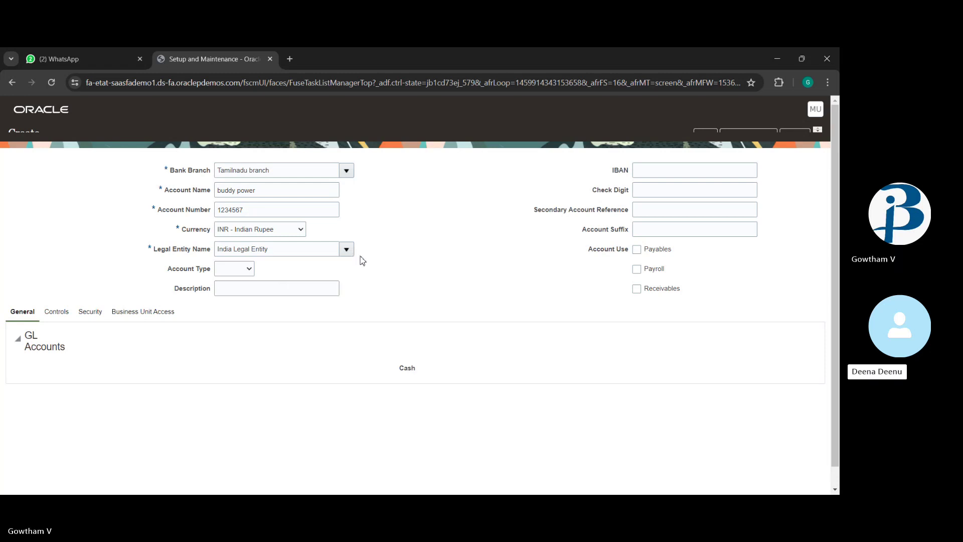
left_click(292, 290)
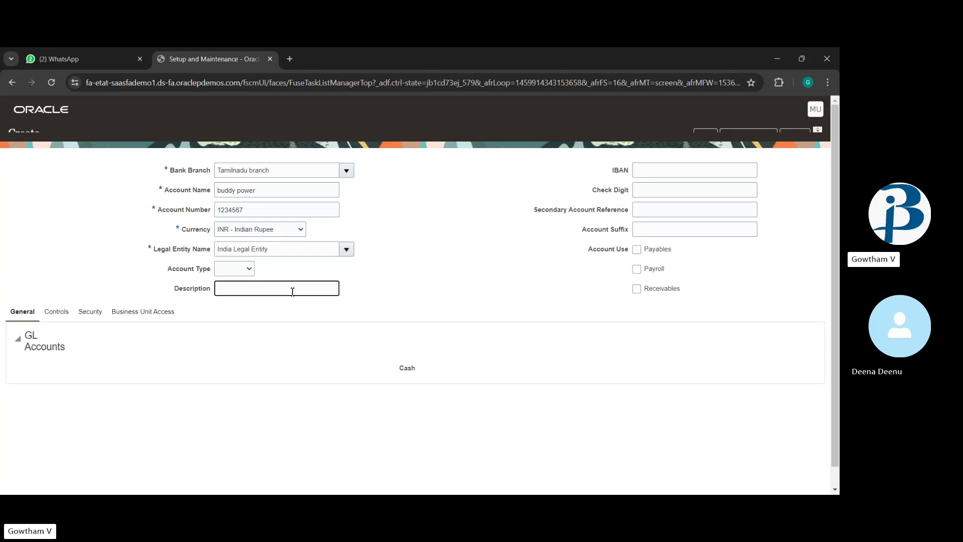
left_click(427, 279)
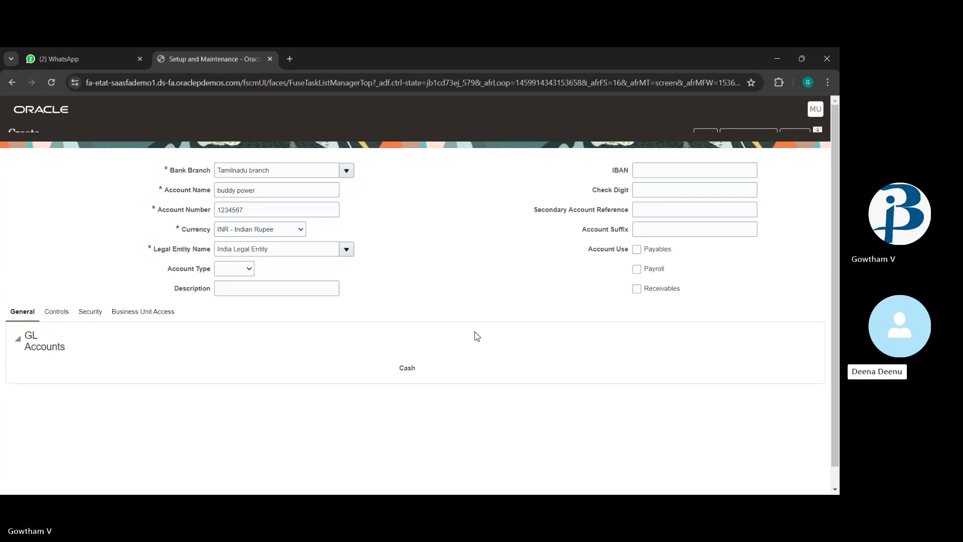
scroll(475, 332, "down", 1)
scroll(476, 335, "up", 1)
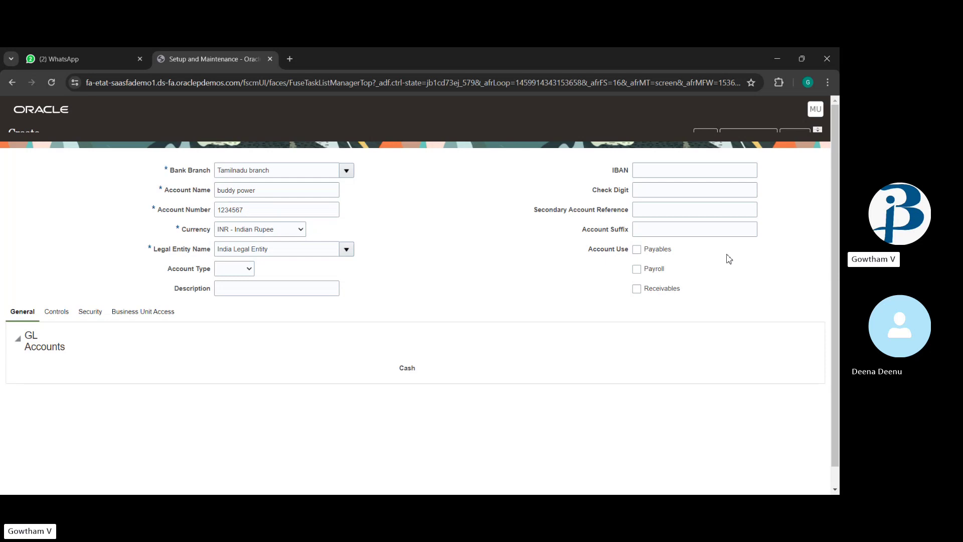
left_click(637, 250)
left_click(638, 289)
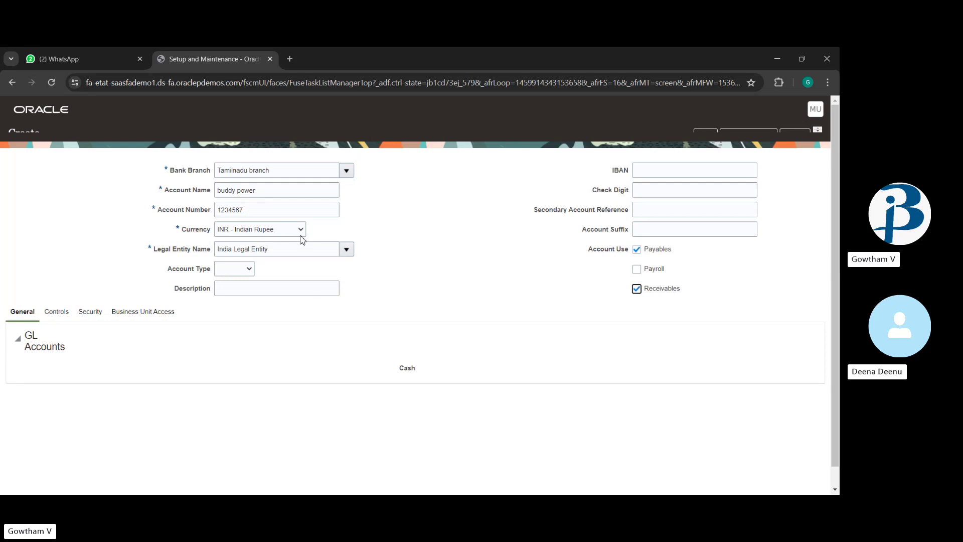
- Try to open the Controls settings of the new bank account
scroll(366, 300, "down", 1)
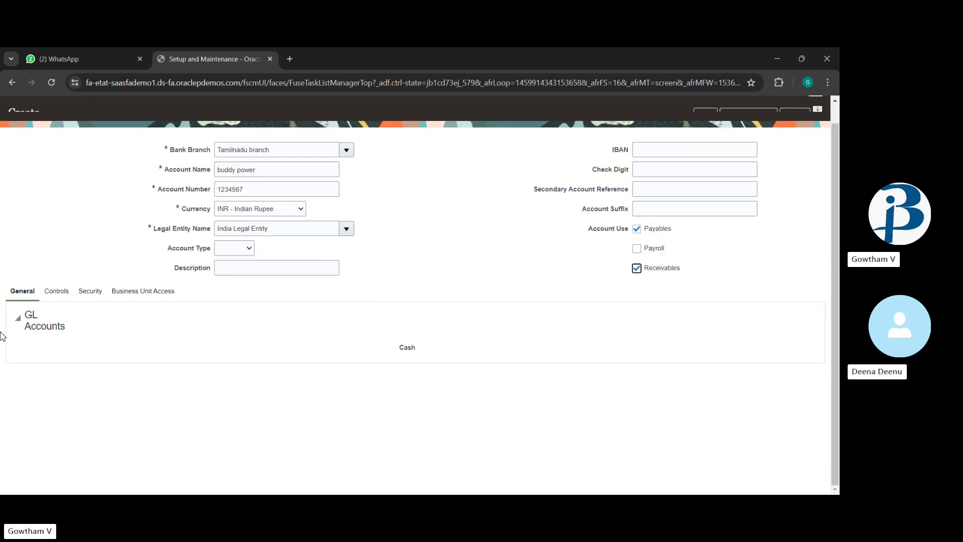
left_click(58, 294)
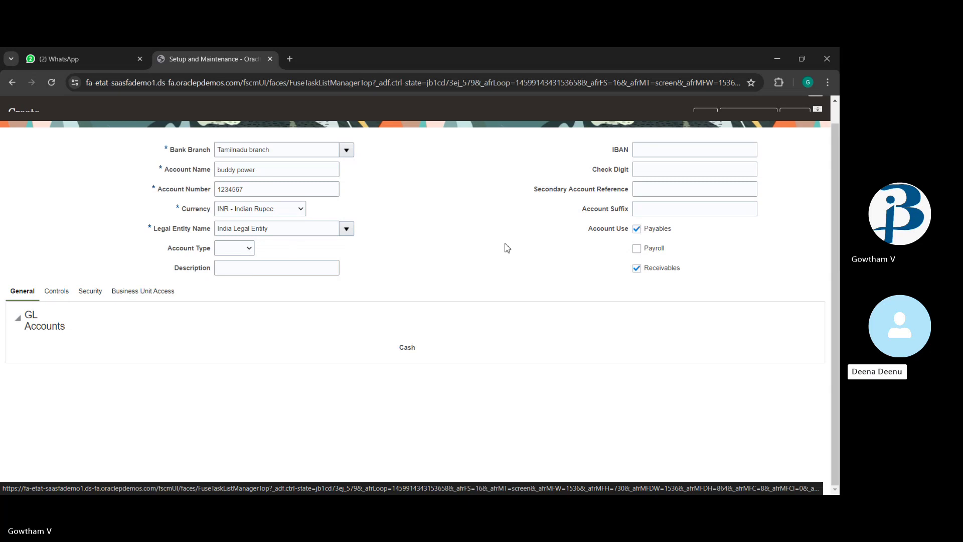
scroll(505, 248, "up", 1)
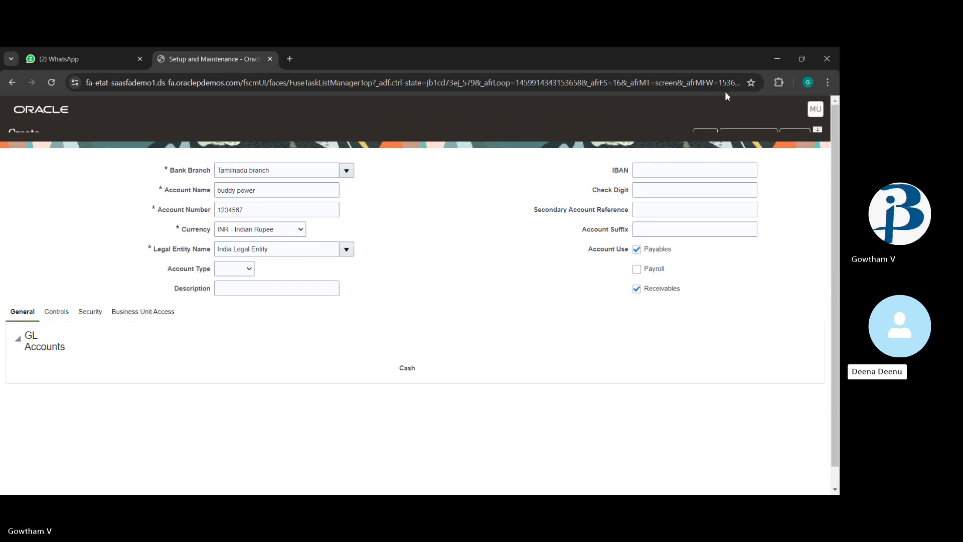
- Switch to WhatsApp and open the fa-etat-saasfademo1 Oracle link from the Oracle fusion FIN group chat
left_click(82, 58)
left_click(170, 52)
double_click(501, 162)
left_click(203, 362)
left_click(79, 60)
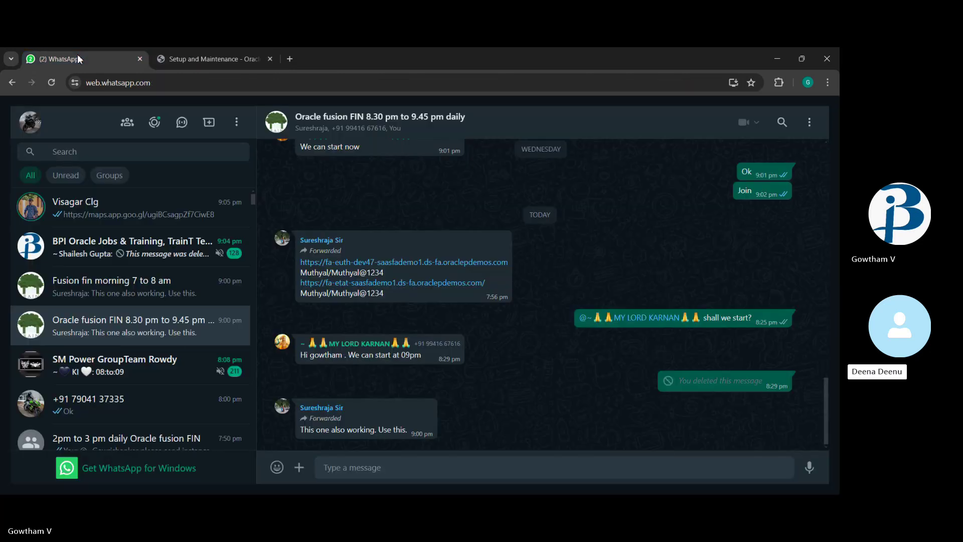
left_click(358, 284)
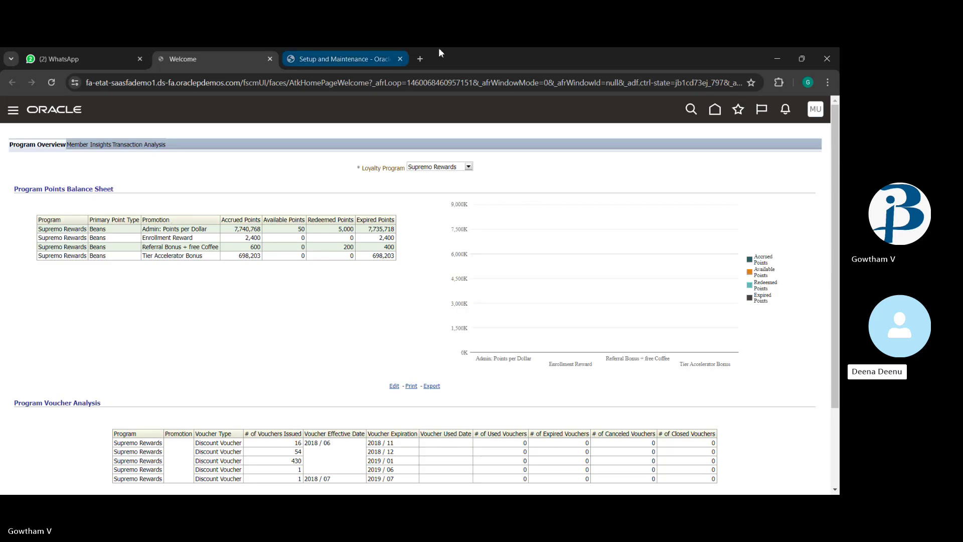
- Go to Setup and Maintenance and open the Manage Bank Accounts task of the Cash Management functional area
left_click(713, 110)
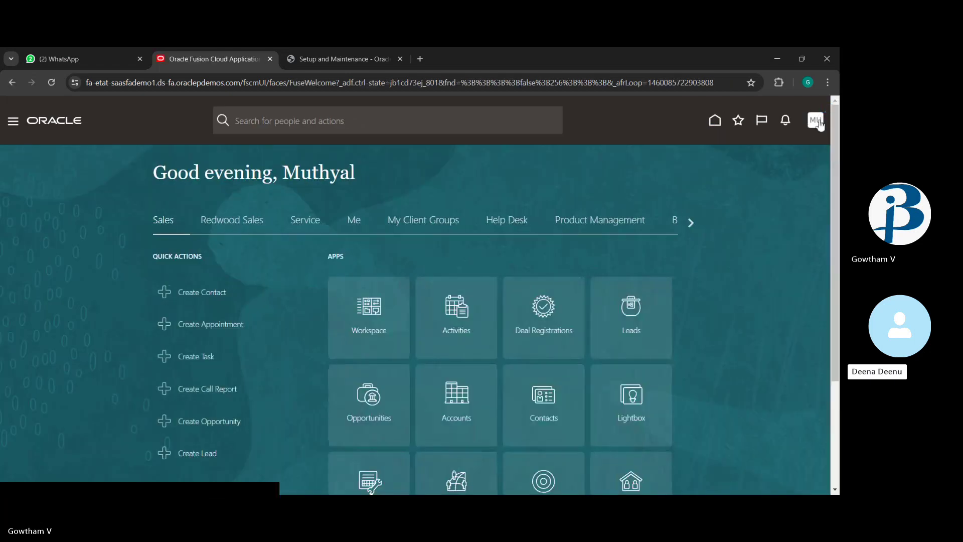
left_click(818, 123)
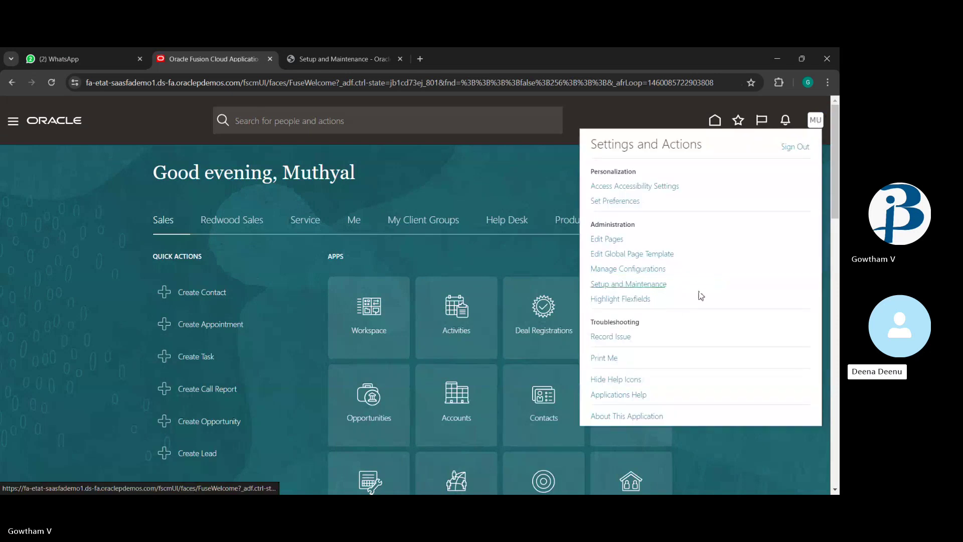
left_click(628, 284)
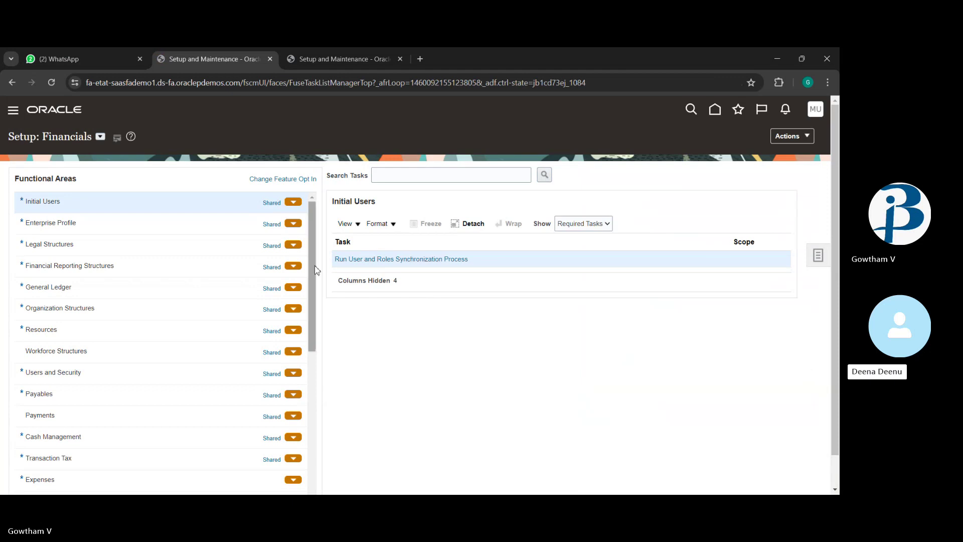
scroll(69, 361, "down", 3)
left_click(133, 281)
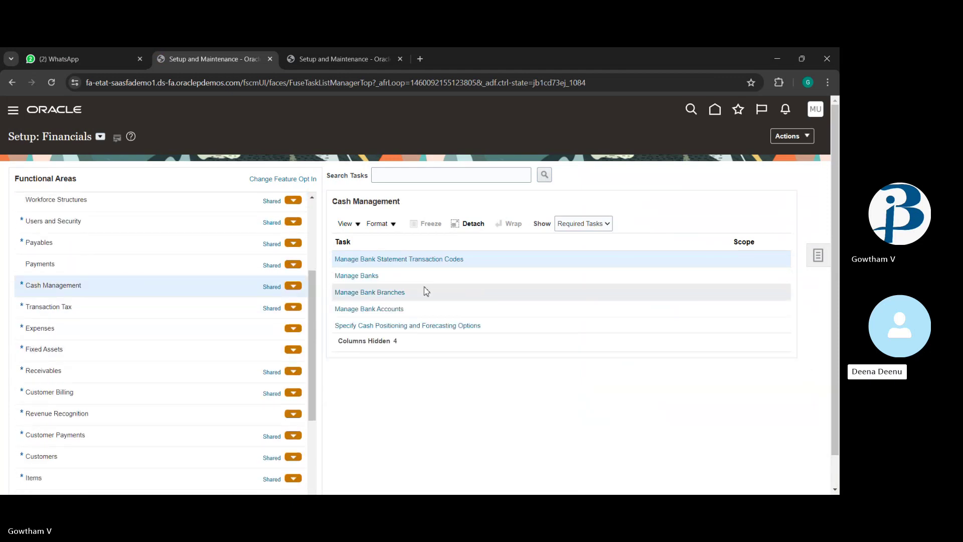
left_click(374, 308)
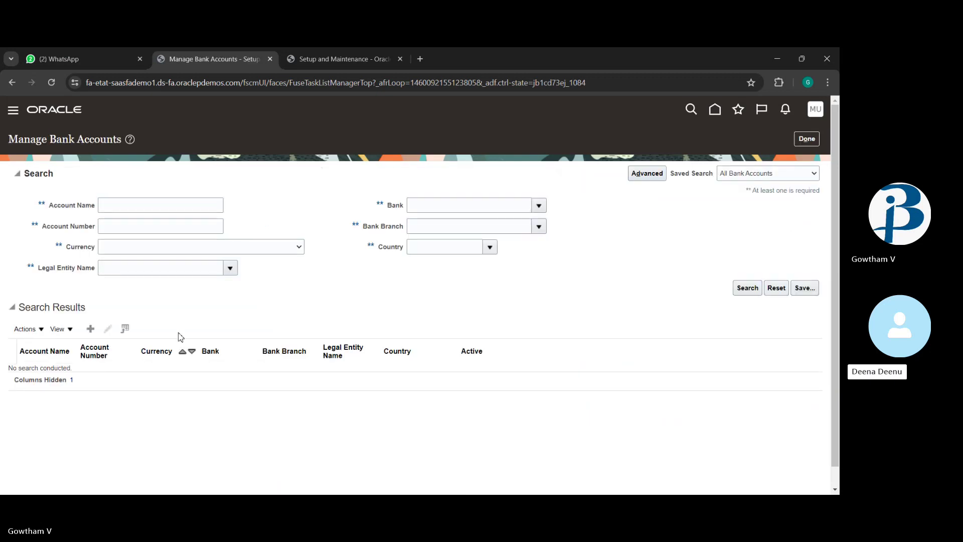
- Enter "buddy power" as the account name to search for and look through the available banks
left_click(150, 209)
type("bu")
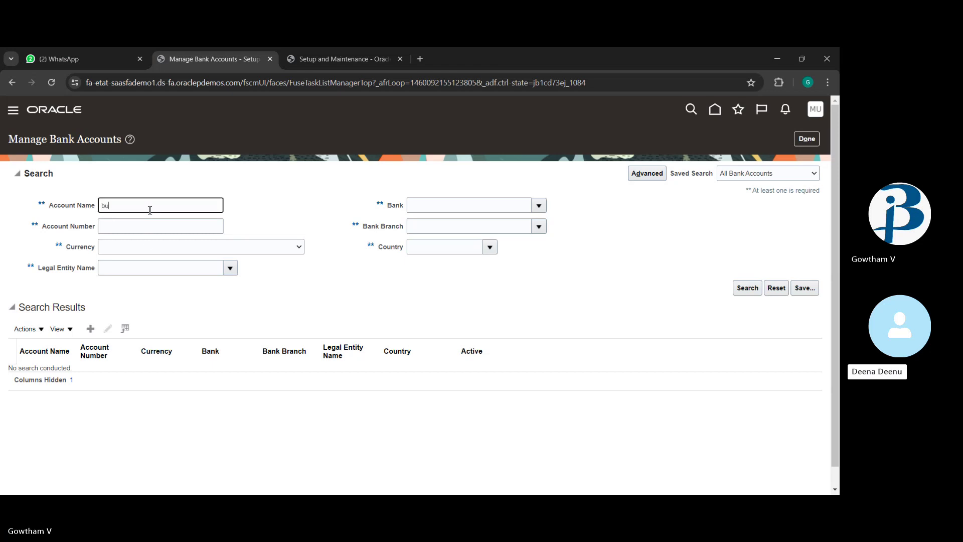
type("ddy power")
left_click(545, 207)
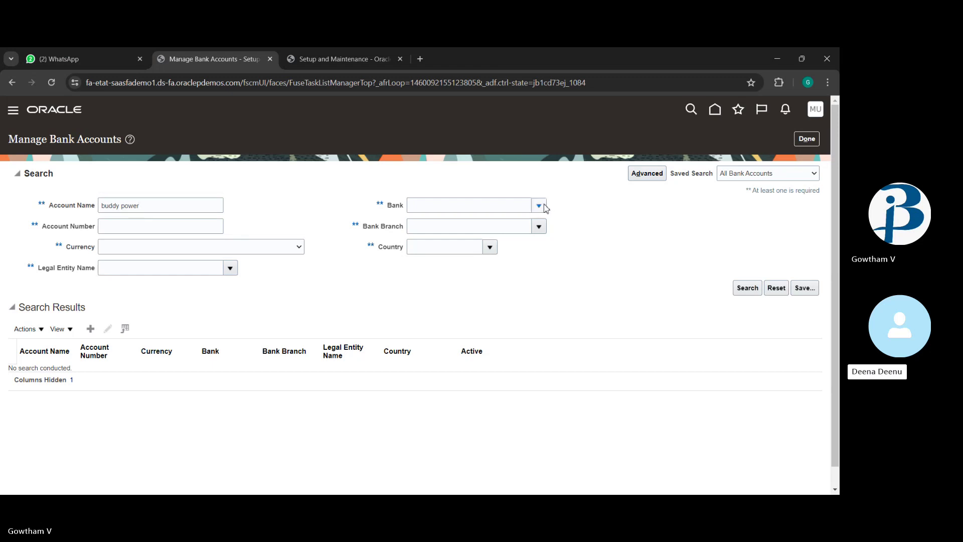
scroll(490, 281, "down", 5)
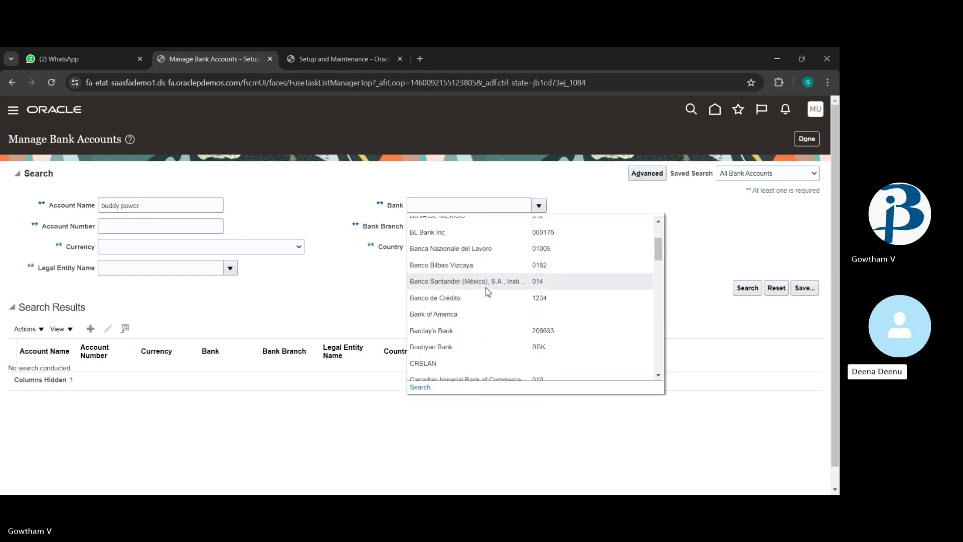
scroll(488, 292, "down", 3)
scroll(488, 292, "up", 7)
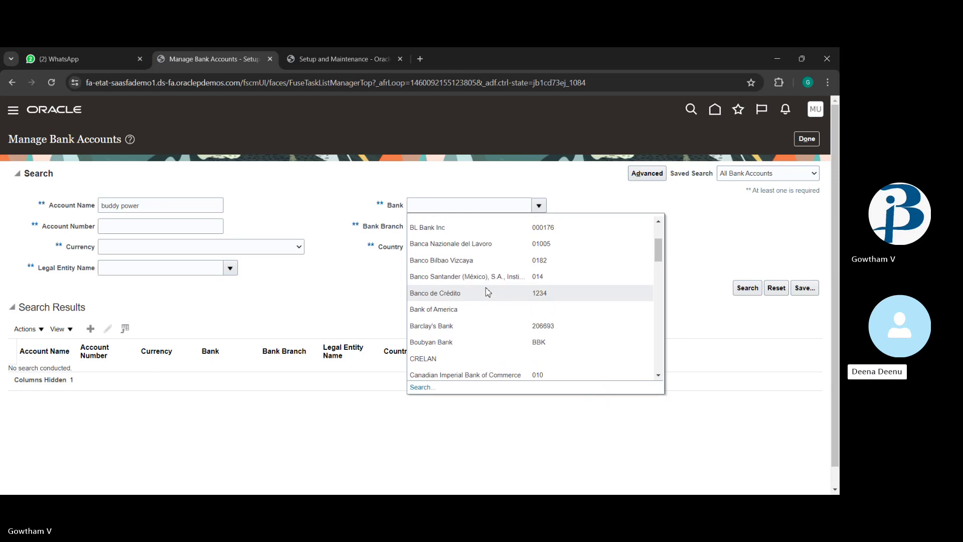
scroll(488, 292, "up", 4)
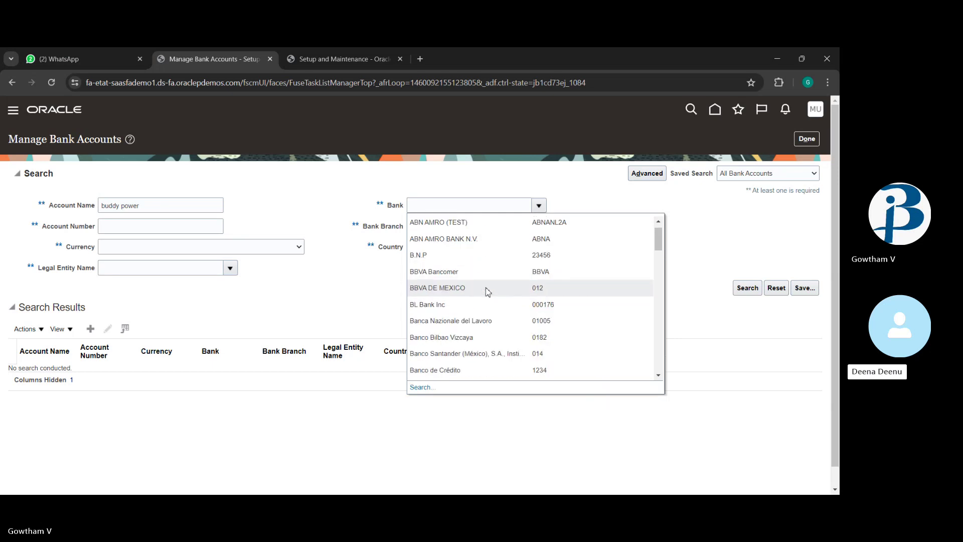
left_click(298, 335)
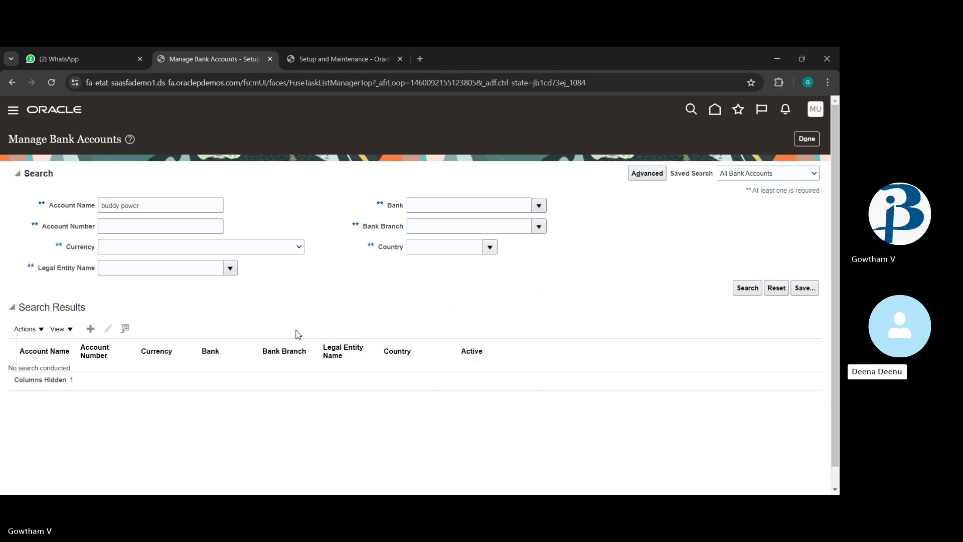
- Set the search's bank branch to Tamilnadu branch and run the bank account search
left_click(456, 226)
type("t")
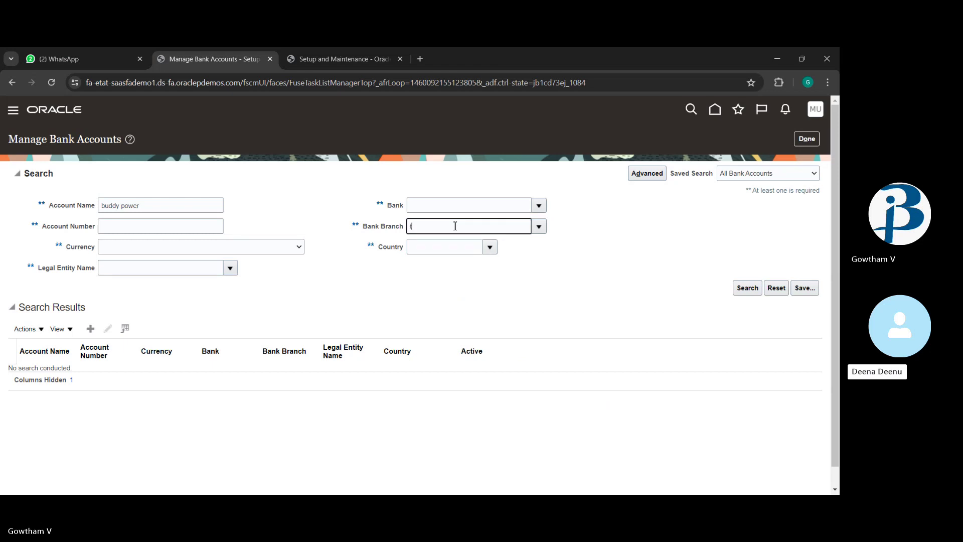
type("amil")
left_click(539, 228)
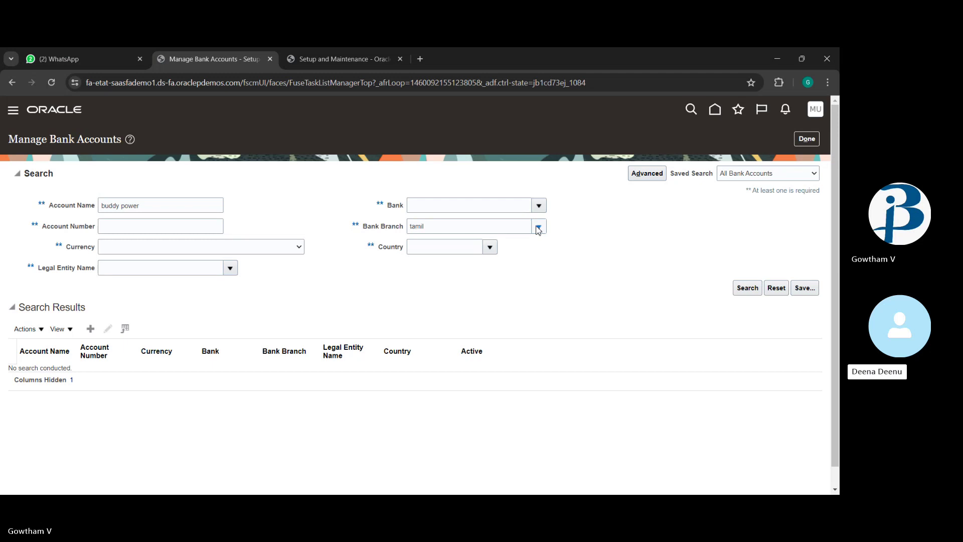
scroll(516, 300, "down", 5)
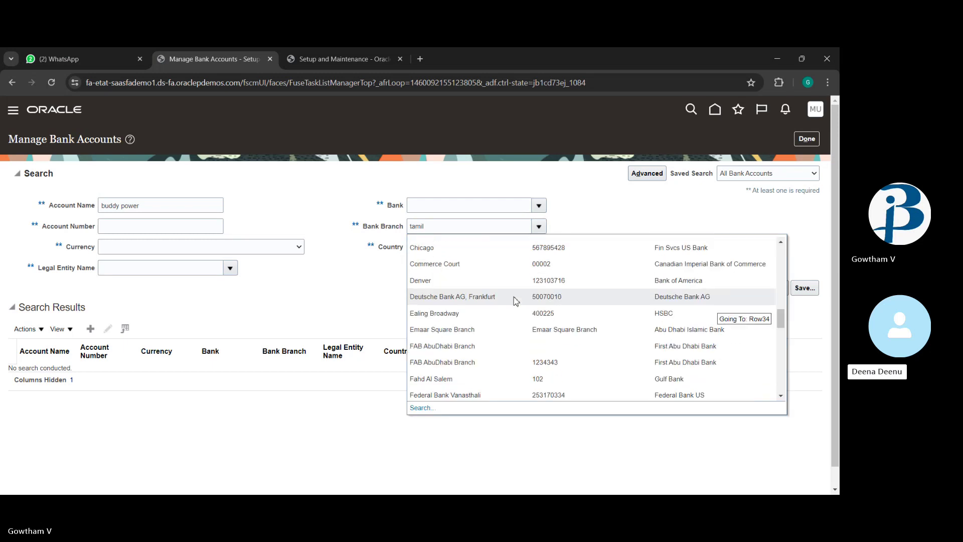
scroll(516, 300, "down", 2)
scroll(515, 298, "down", 10)
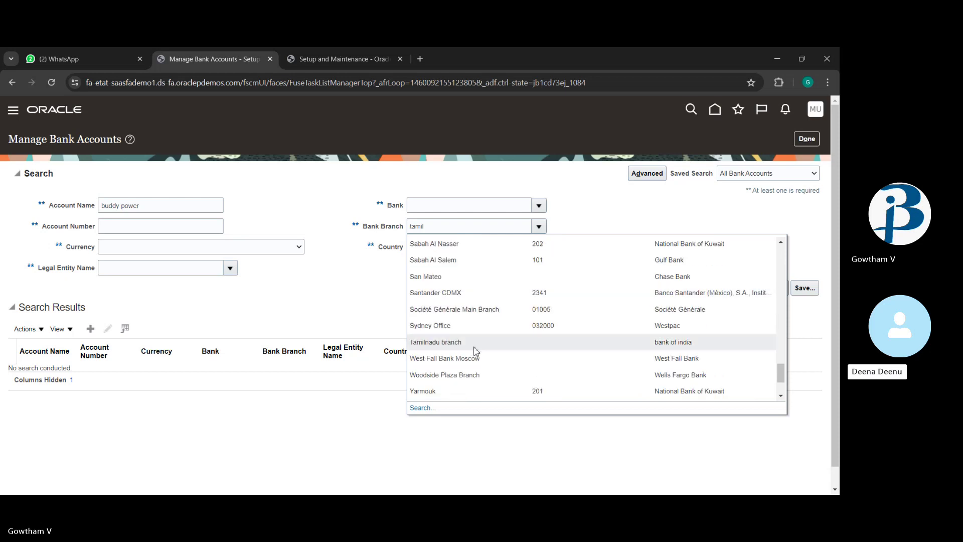
left_click(484, 344)
left_click(761, 289)
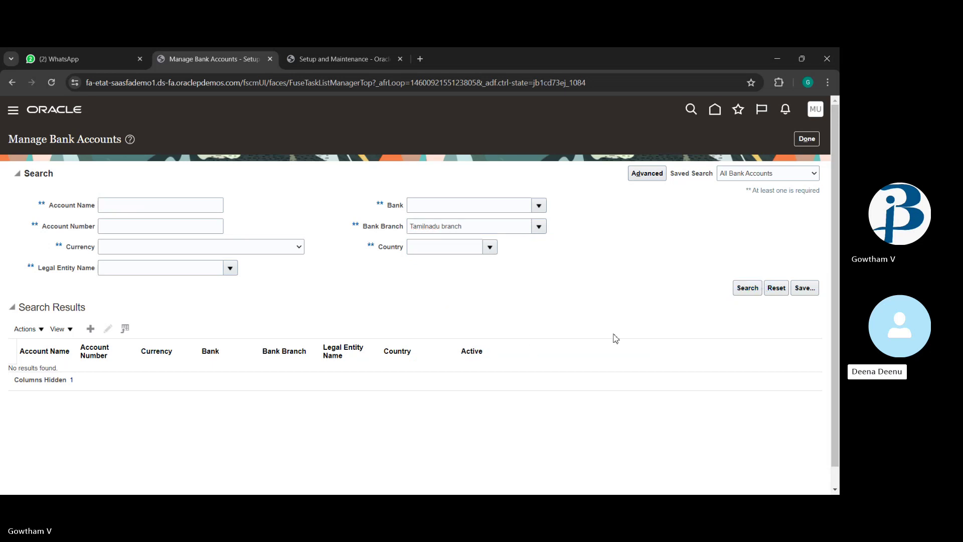
- Start creating a new bank account and set its bank branch to Tamilnadu branch
left_click(92, 332)
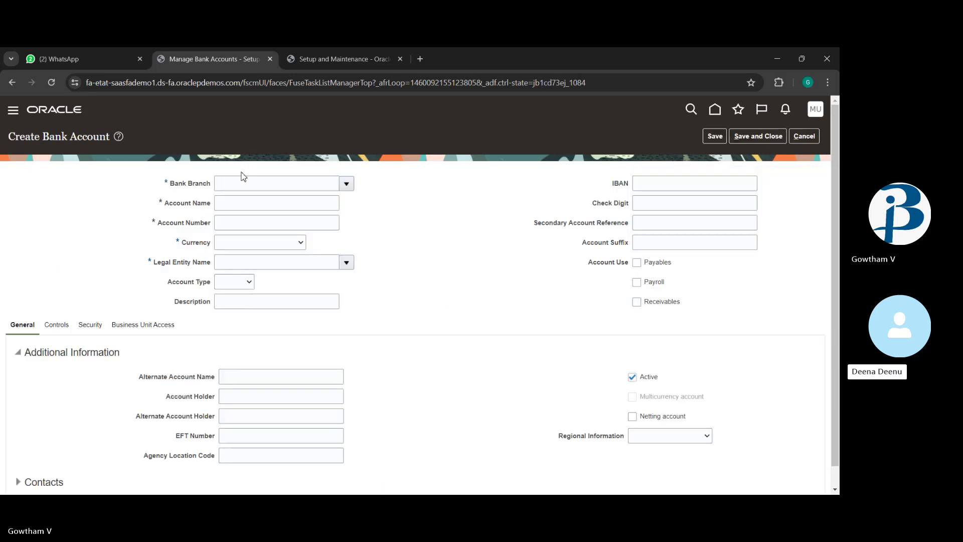
left_click(245, 182)
type("t")
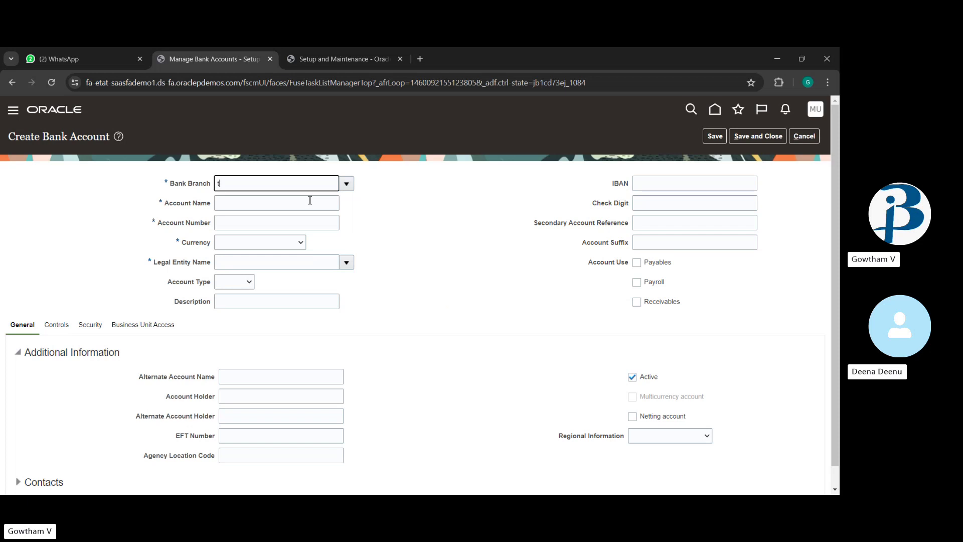
type("amil")
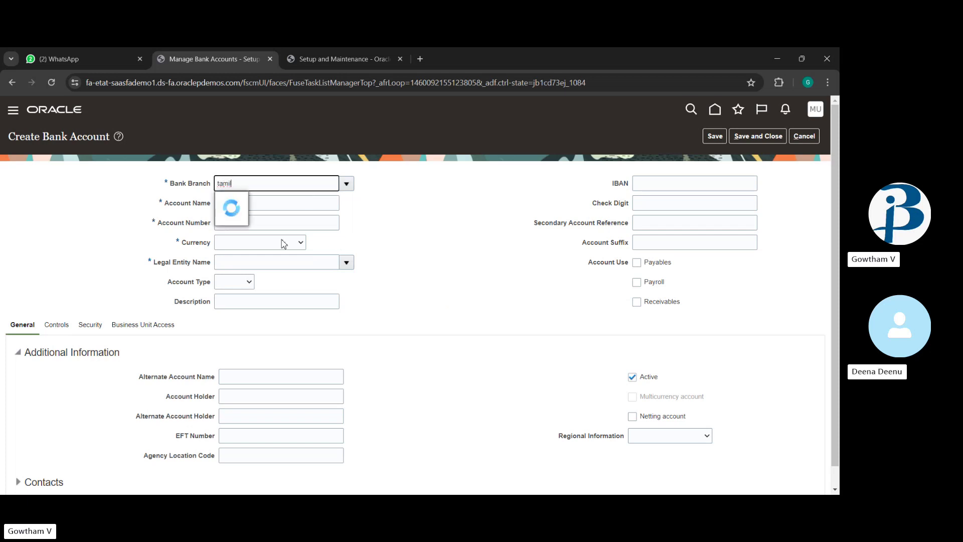
left_click(252, 205)
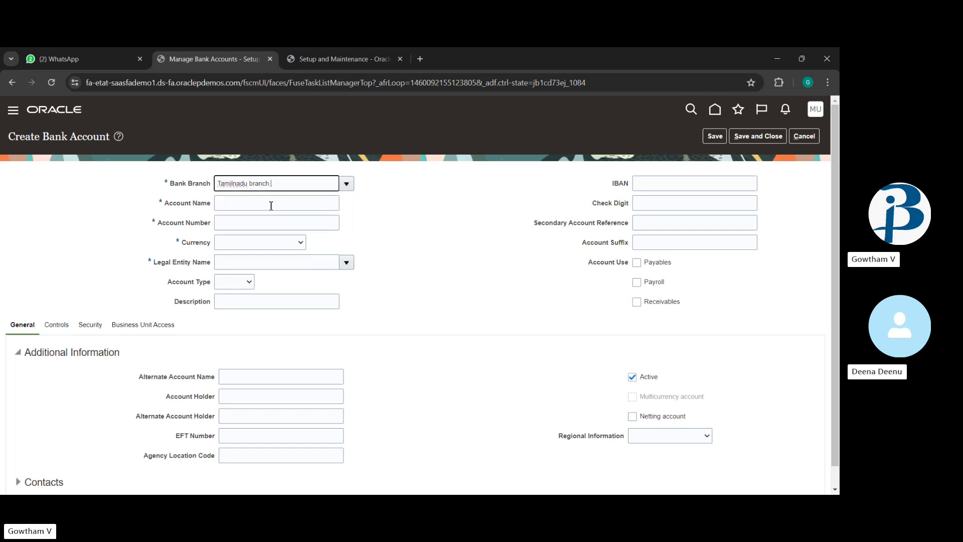
- Enter "buddy power" as the account name, fill in the account number and choose INR - Indian Rupee as currency
left_click(271, 206)
left_click(289, 225)
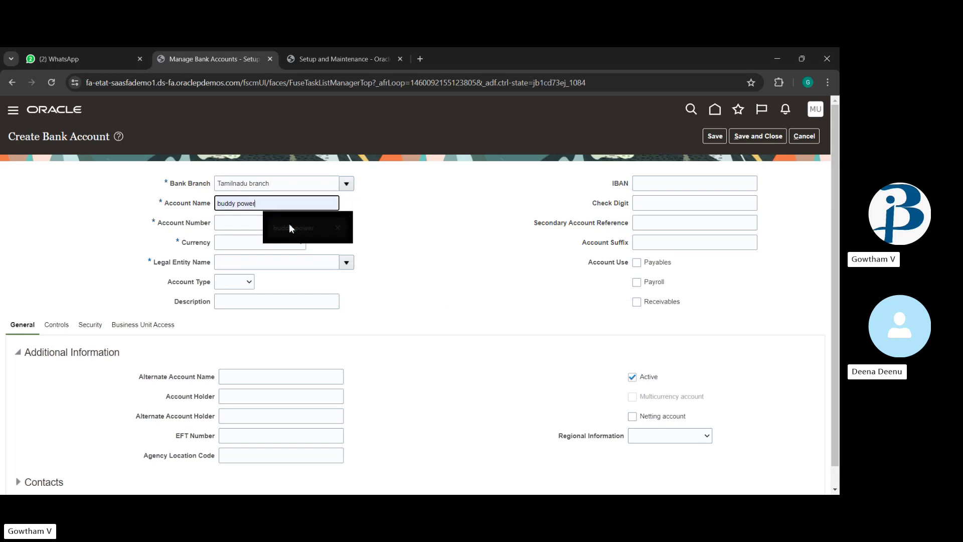
left_click(269, 223)
left_click(279, 241)
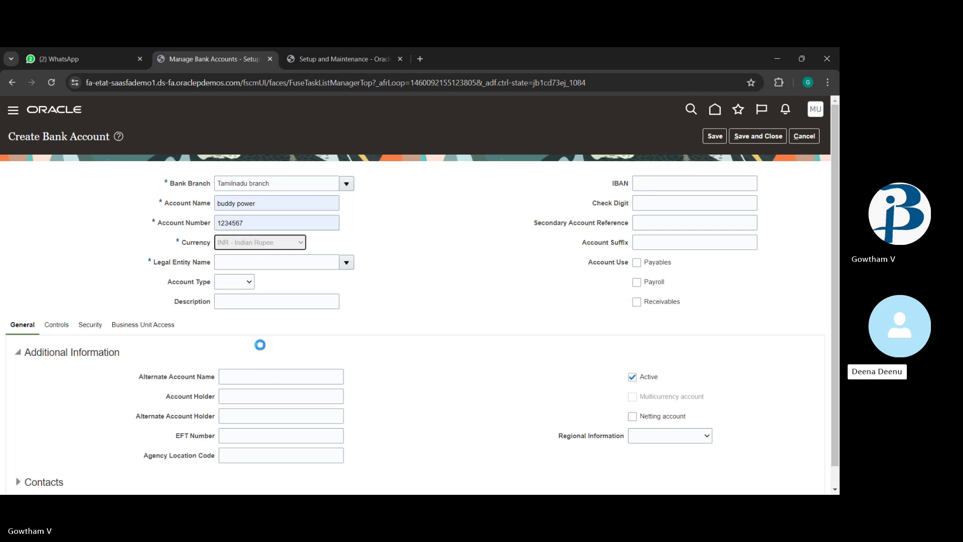
- Set the new bank account's legal entity name to India Legal Entity
left_click(346, 262)
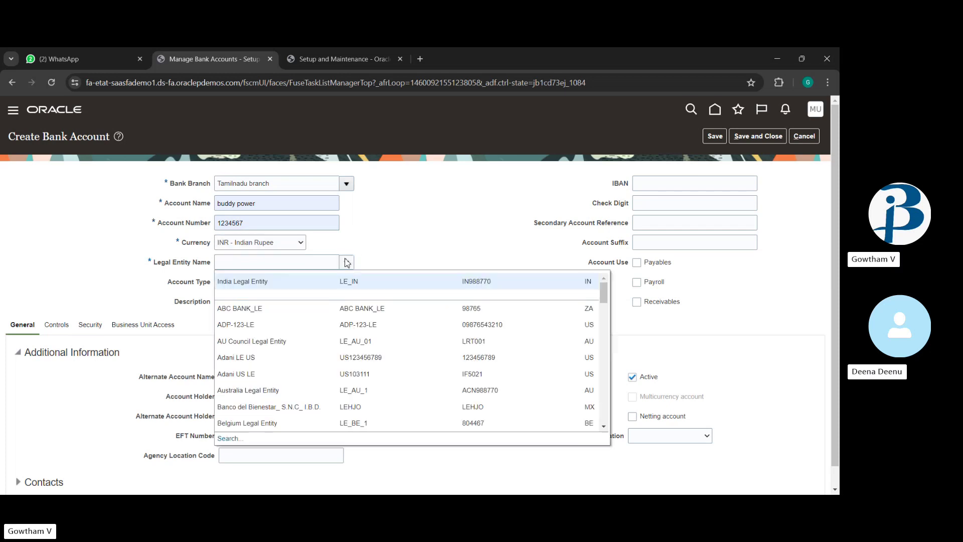
scroll(323, 372, "down", 2)
scroll(371, 281, "up", 2)
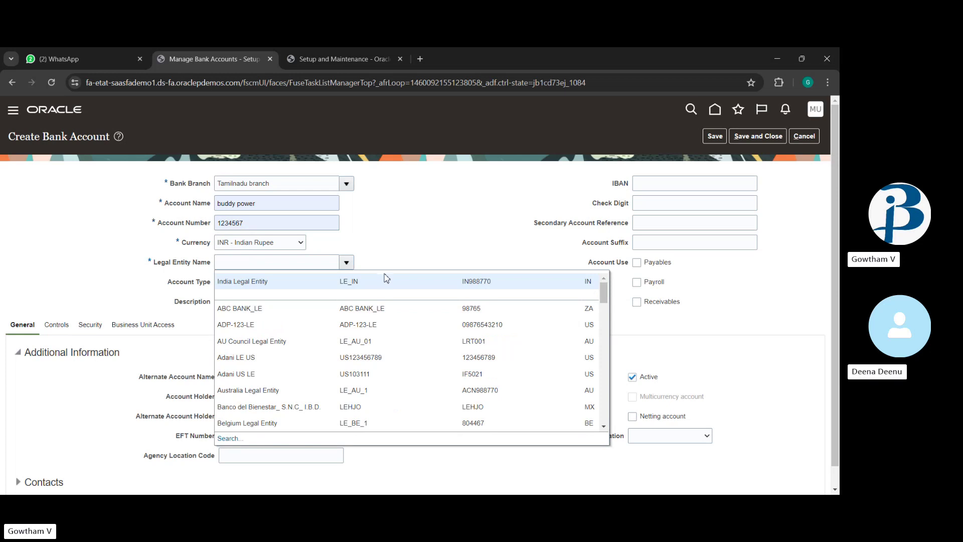
left_click(384, 280)
scroll(376, 284, "down", 1)
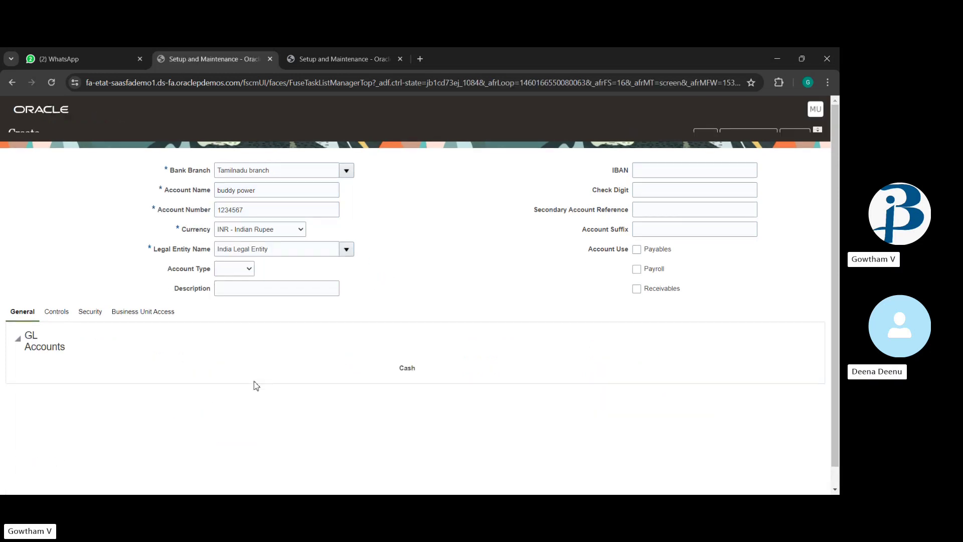
left_click(345, 254)
left_click(345, 255)
left_click(345, 255)
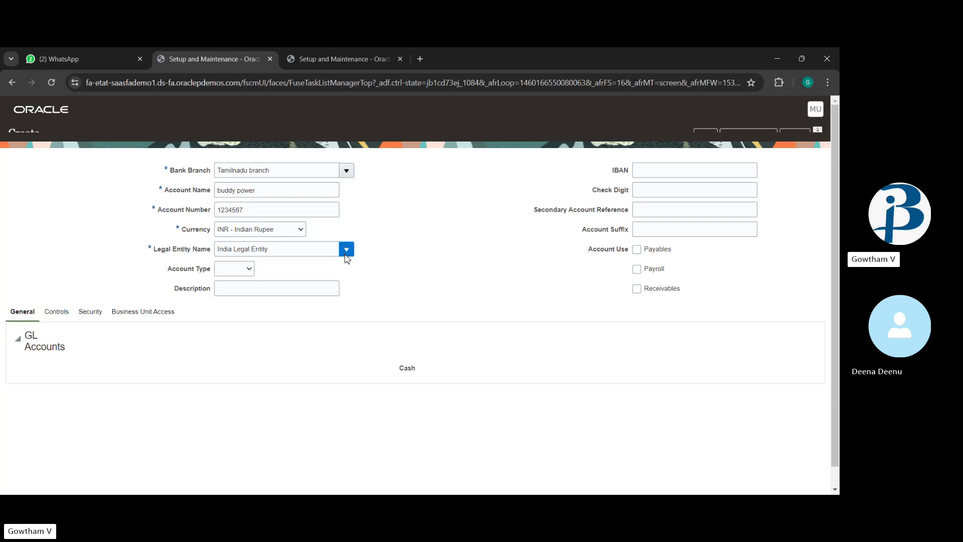
left_click(345, 254)
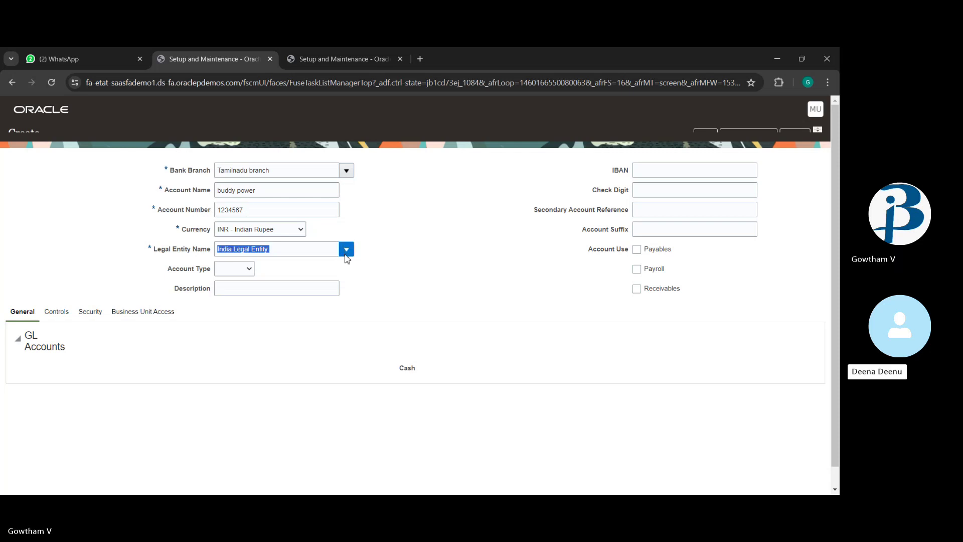
- Switch to WhatsApp and open the fa-euth-dev47-saasfademo1 environment link from the Oracle fusion FIN group chat
left_click(102, 50)
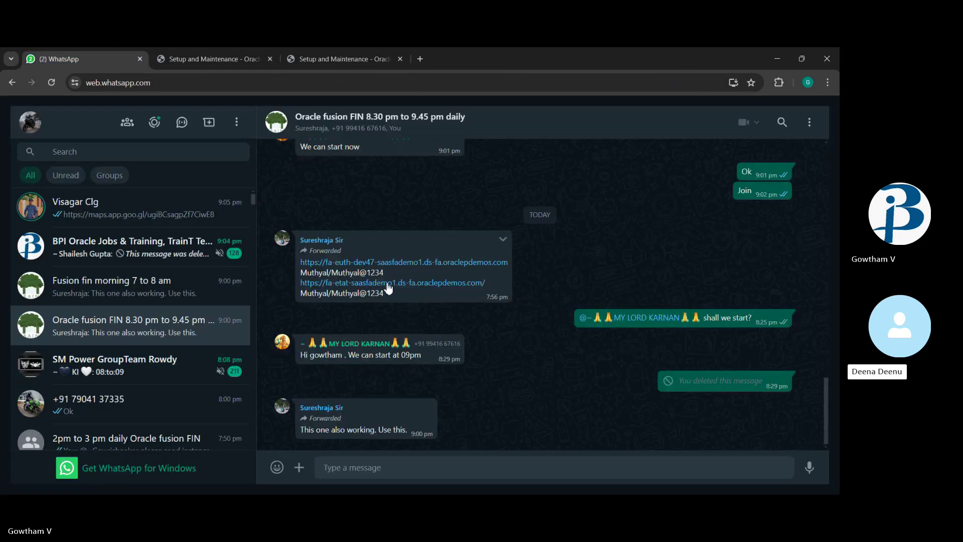
left_click(410, 261)
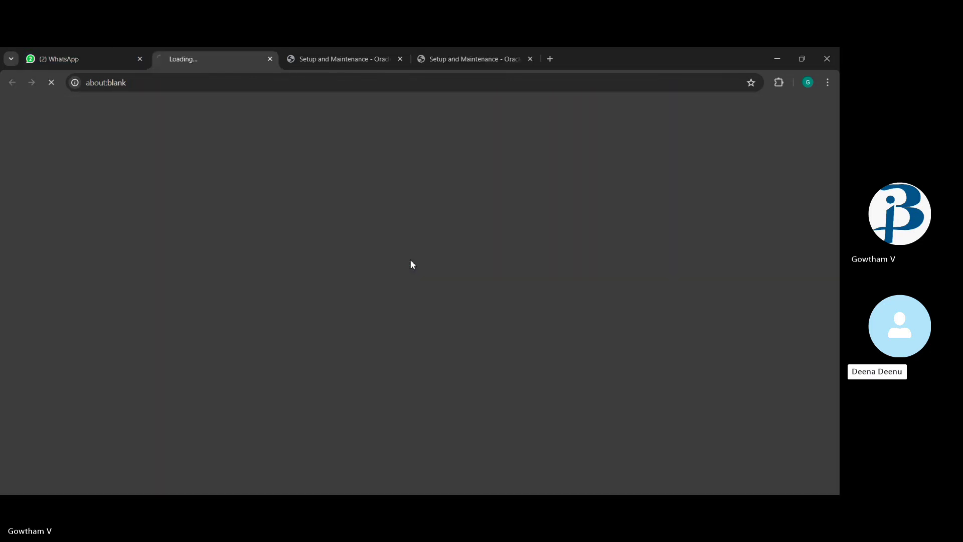
- Try the legal entity choices in the other open bank account form, and close both old Setup and Maintenance pages
left_click(516, 58)
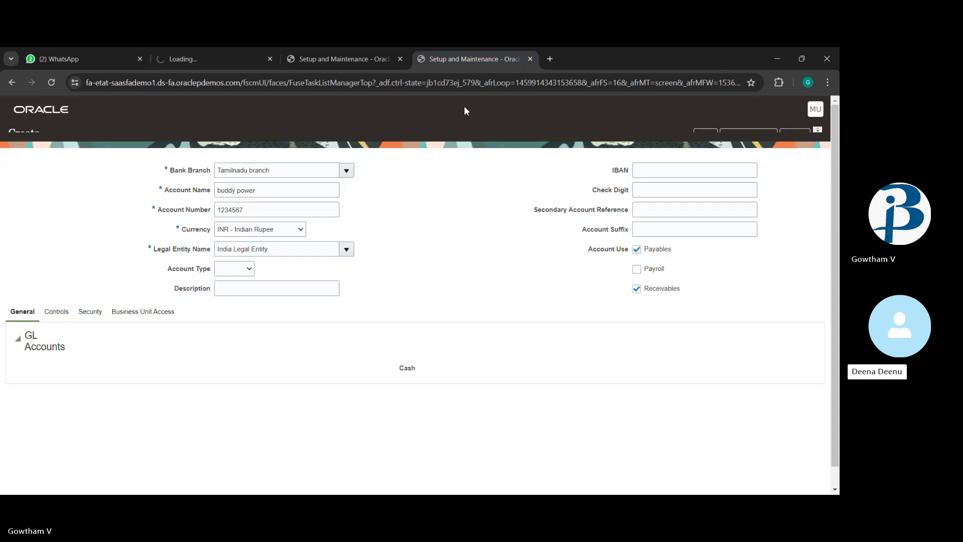
left_click(346, 254)
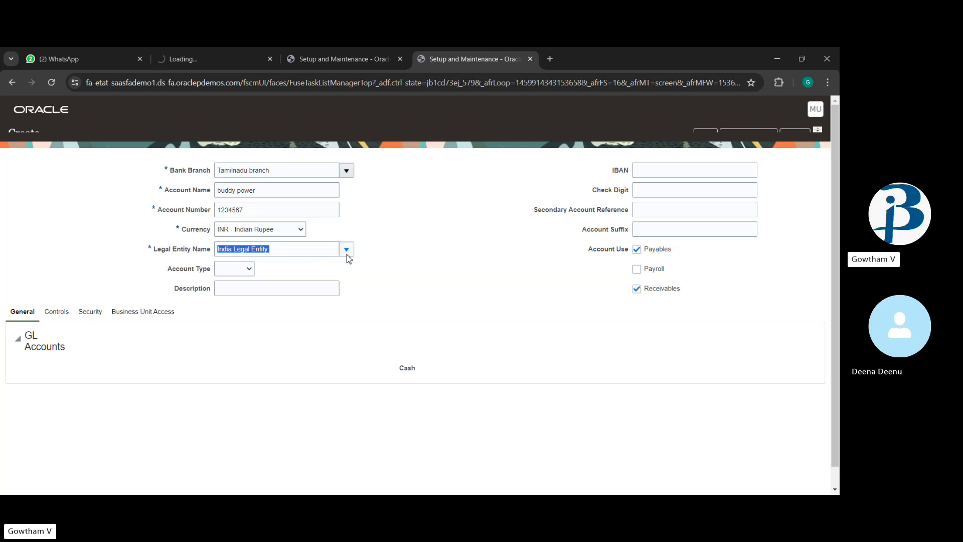
left_click_drag(348, 252, 233, 47)
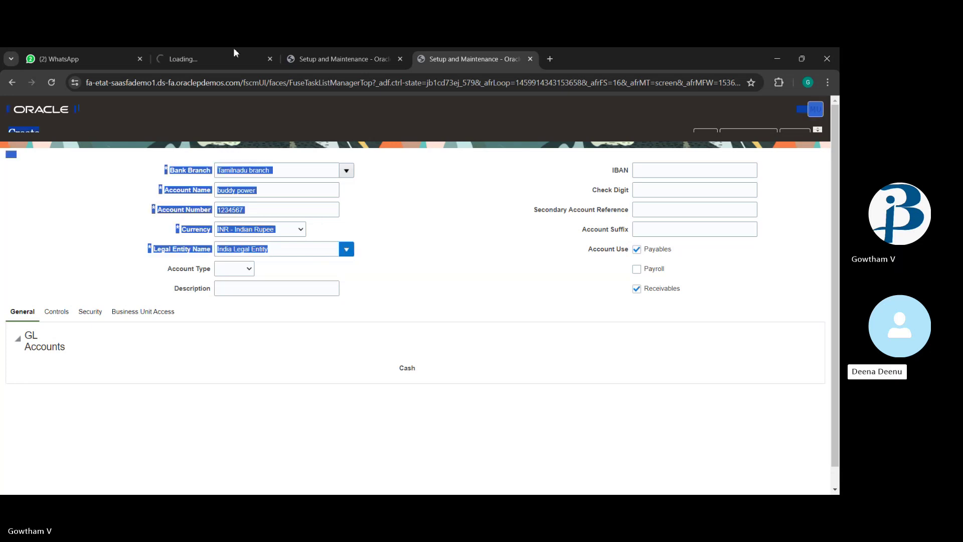
left_click(233, 47)
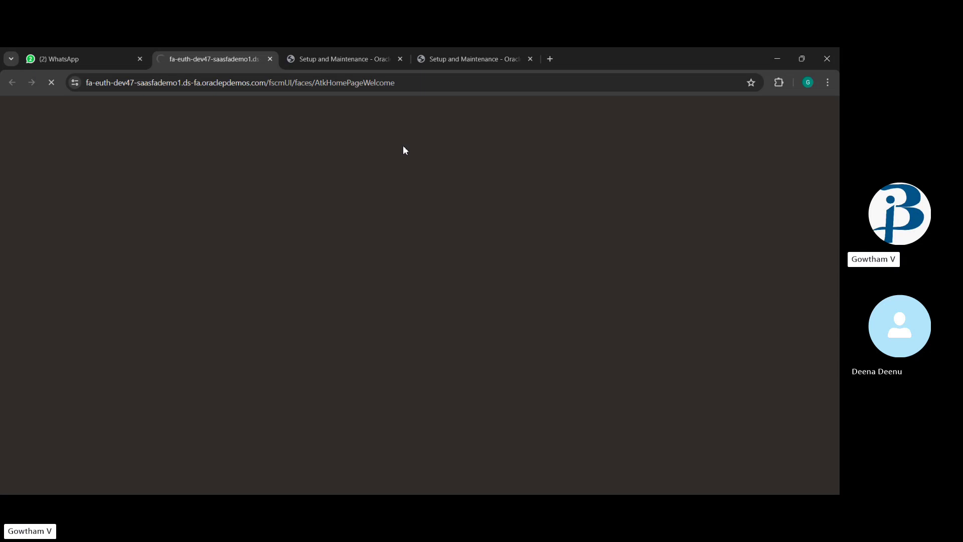
left_click(530, 59)
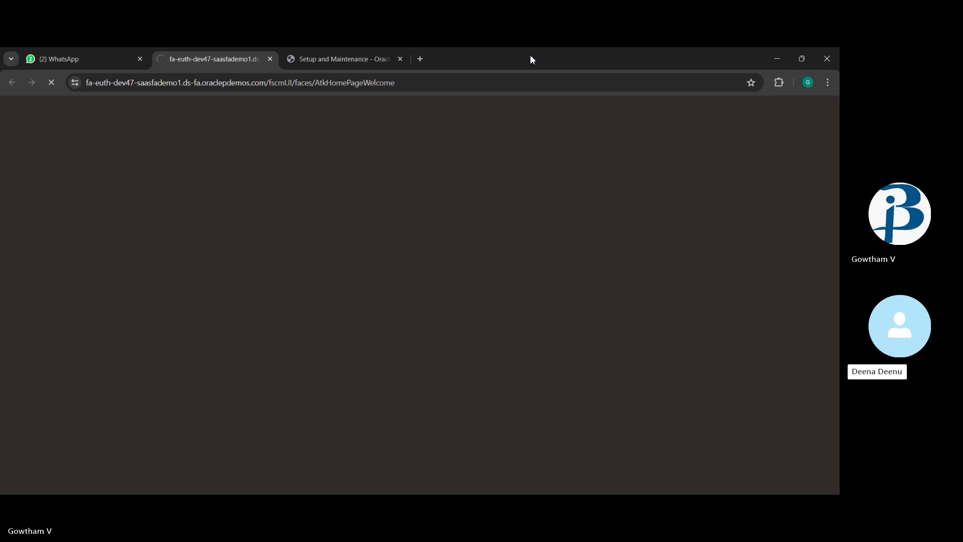
left_click(400, 58)
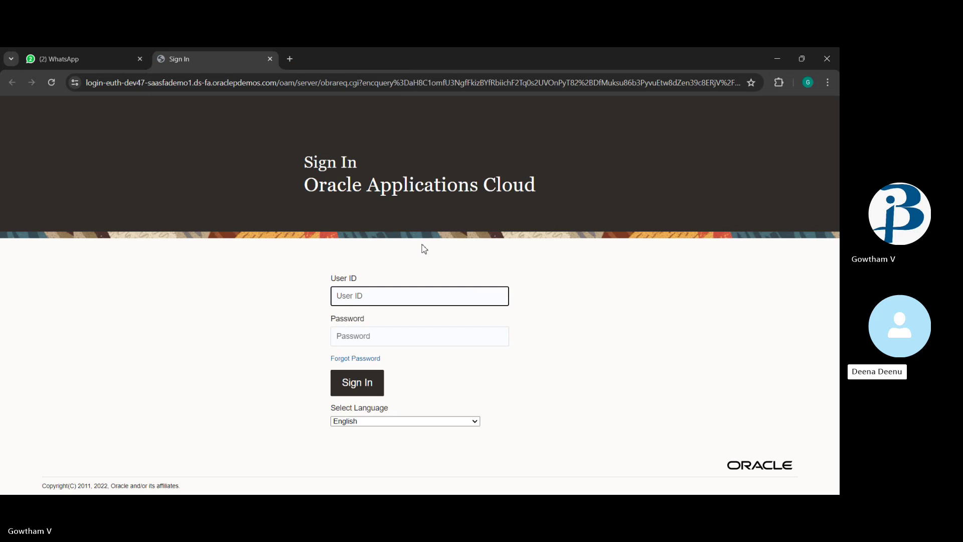
- Sign in to Oracle Applications Cloud by entering the user ID and the account password
type("Muthyal")
left_click(401, 335)
type("••••••")
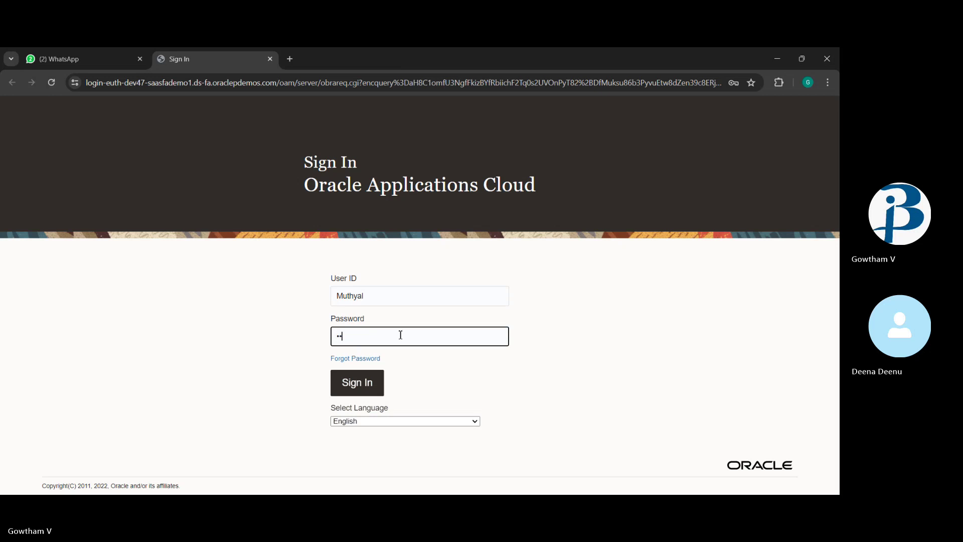
type("••••••")
key("Return")
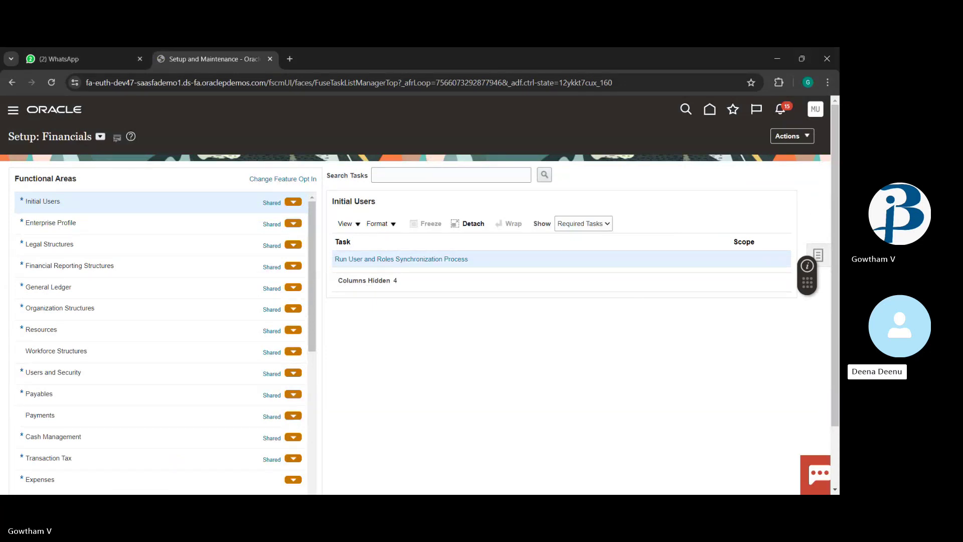
- Look through the Financials functional areas and open the Manage Bank Accounts task
left_click(764, 127)
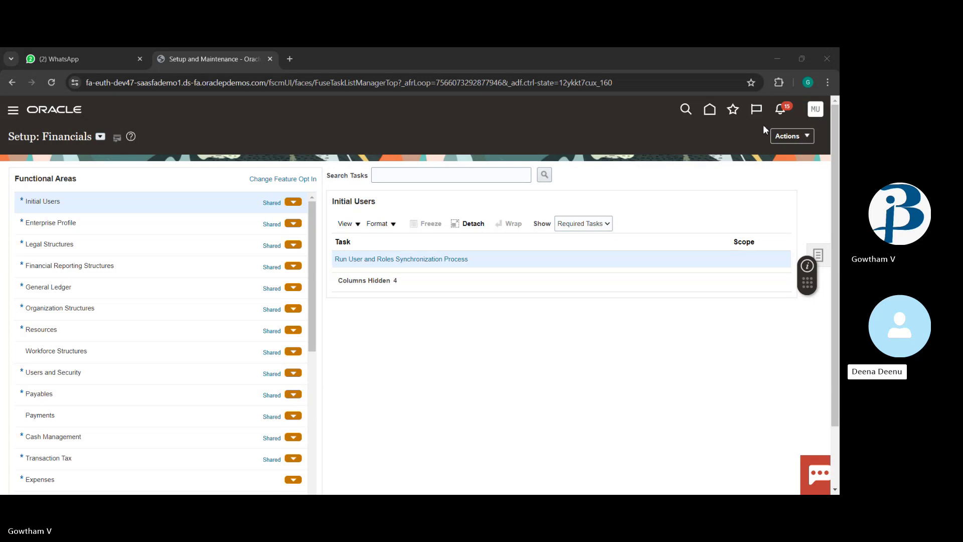
scroll(134, 335, "down", 2)
scroll(134, 337, "down", 5)
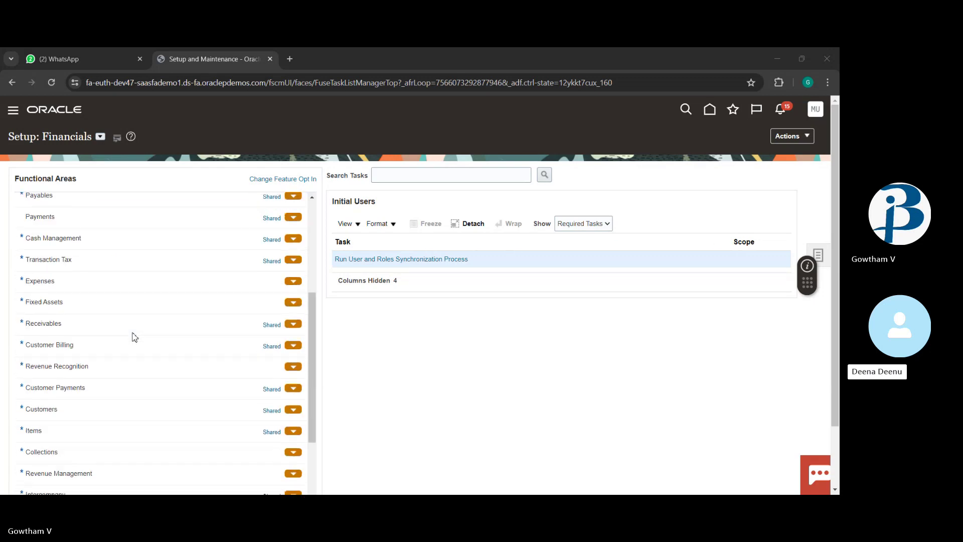
scroll(62, 428, "down", 2)
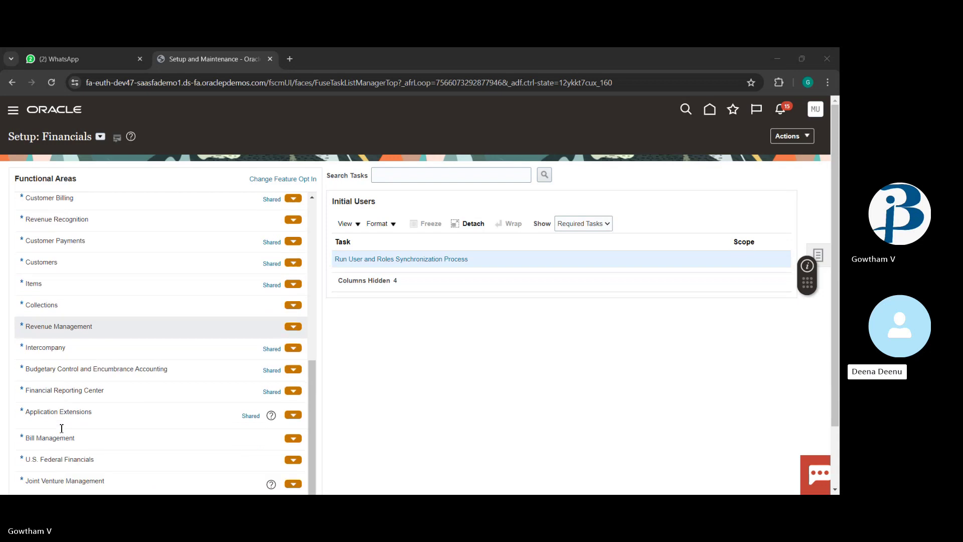
scroll(61, 428, "up", 4)
scroll(61, 428, "up", 2)
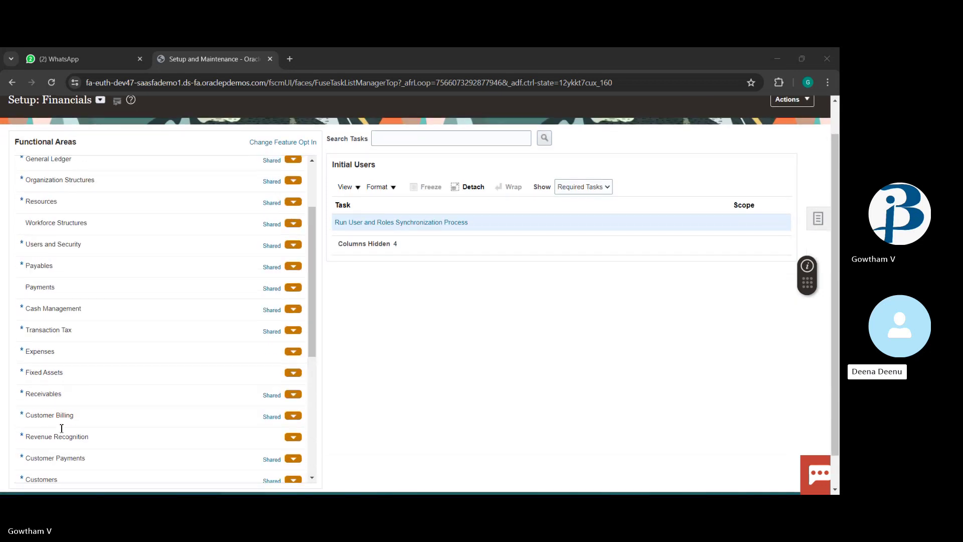
left_click(146, 324)
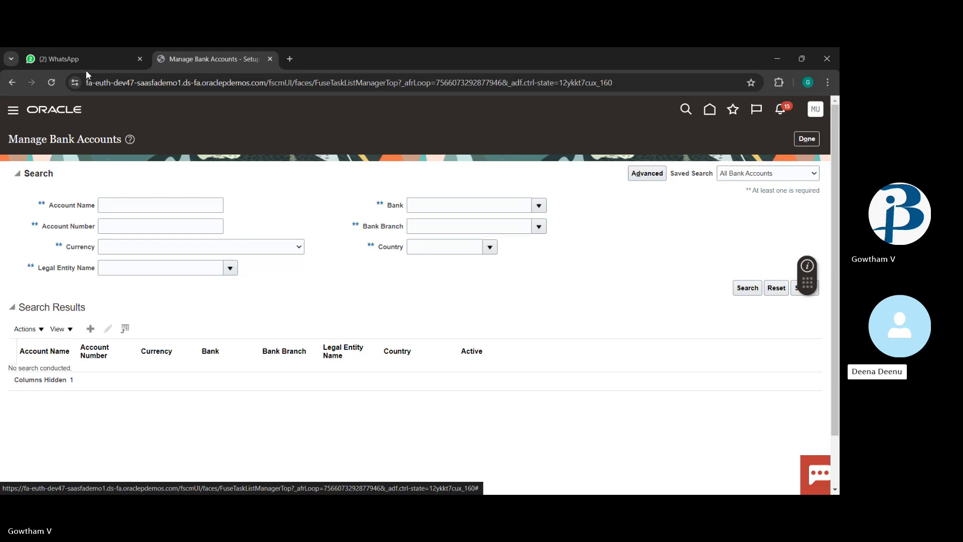
- Switch to WhatsApp, open the fa-etat-saasfademo1 environment link from the chat and go to Setup and Maintenance
left_click(91, 52)
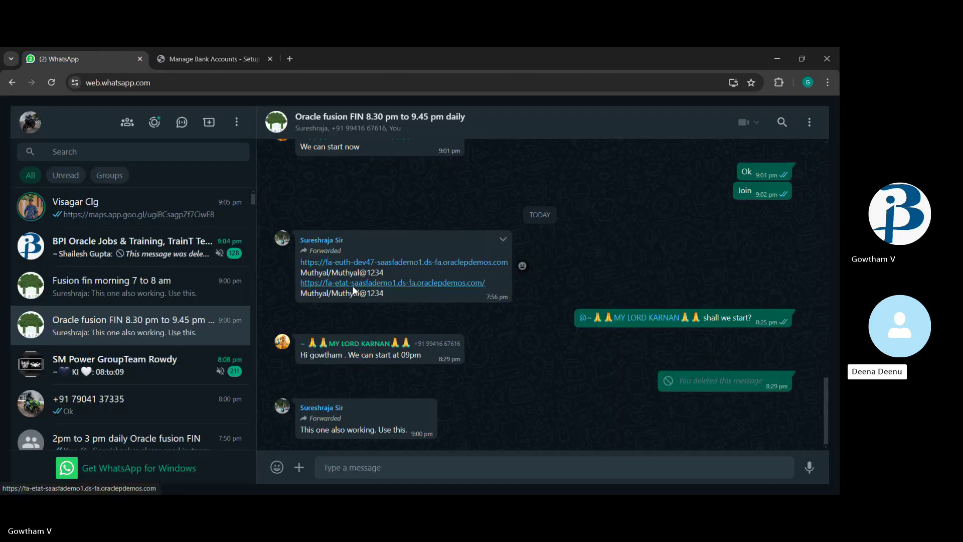
left_click(353, 290)
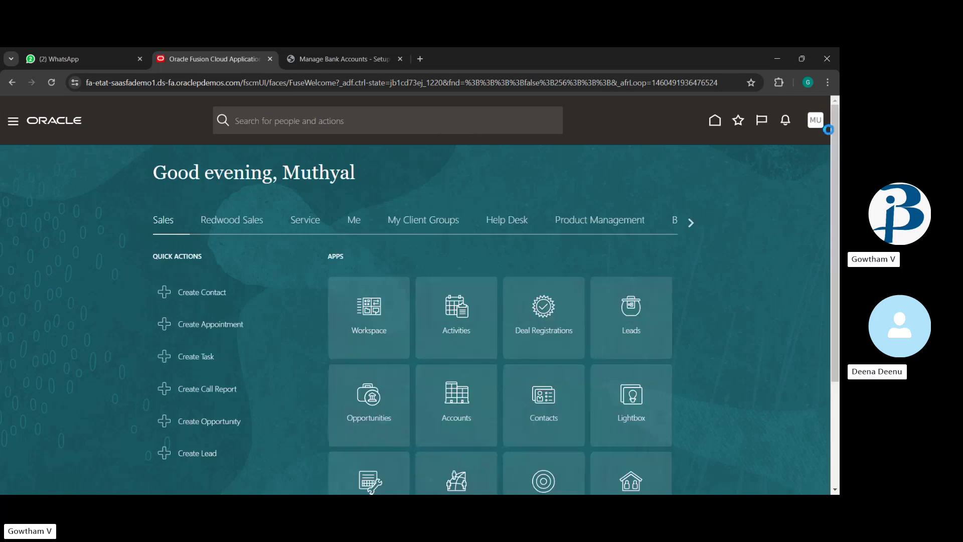
left_click(816, 122)
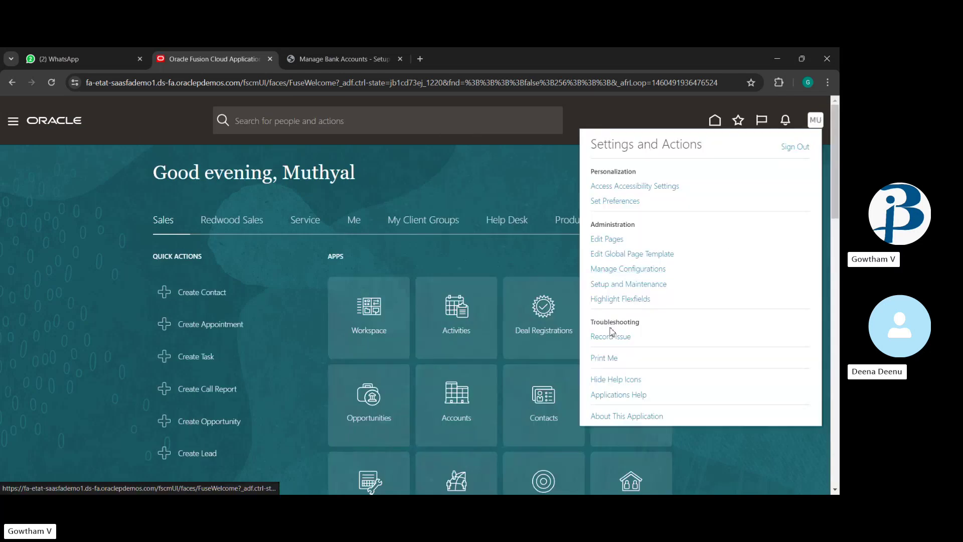
left_click(622, 284)
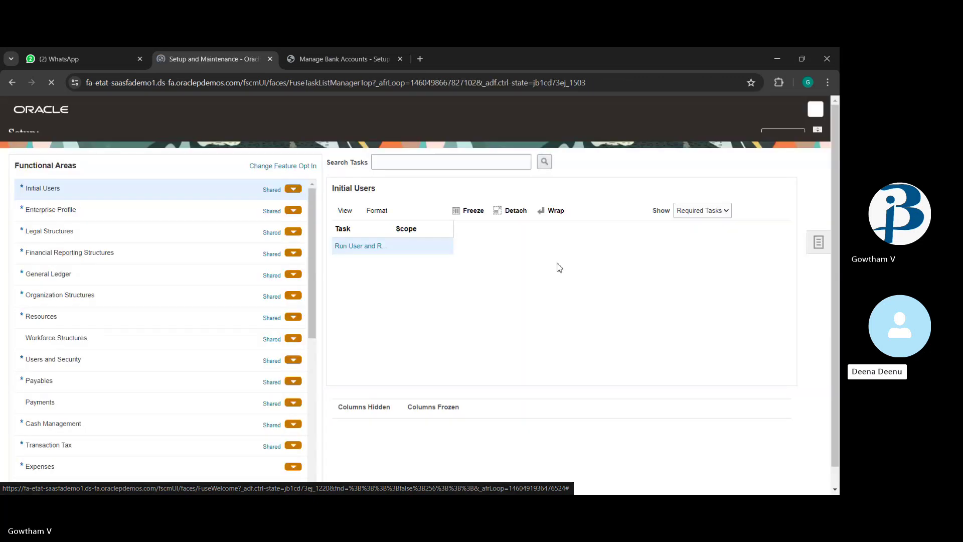
- Open the Manage Bank Accounts task of the Cash Management area and start creating a new bank account
scroll(153, 327, "down", 2)
scroll(151, 327, "down", 3)
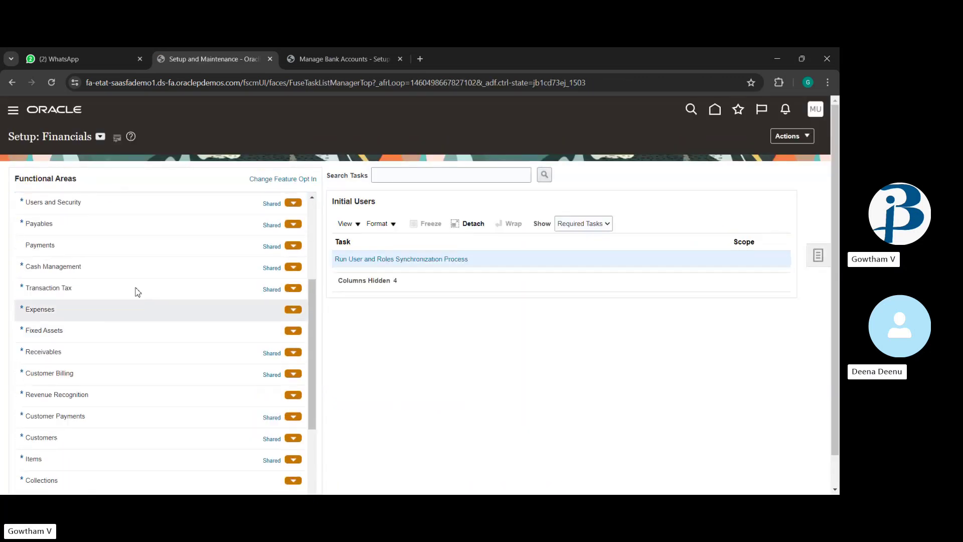
scroll(135, 290, "up", 5)
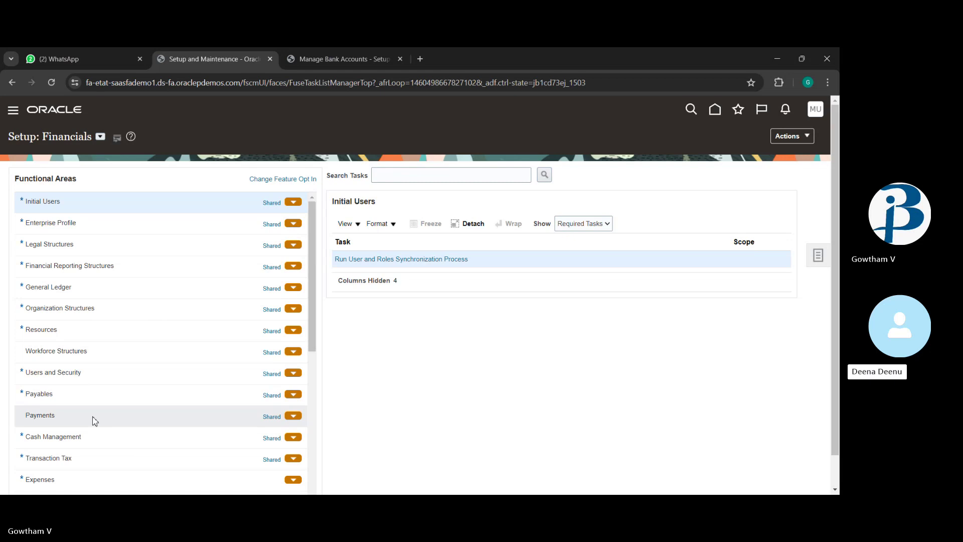
left_click(96, 436)
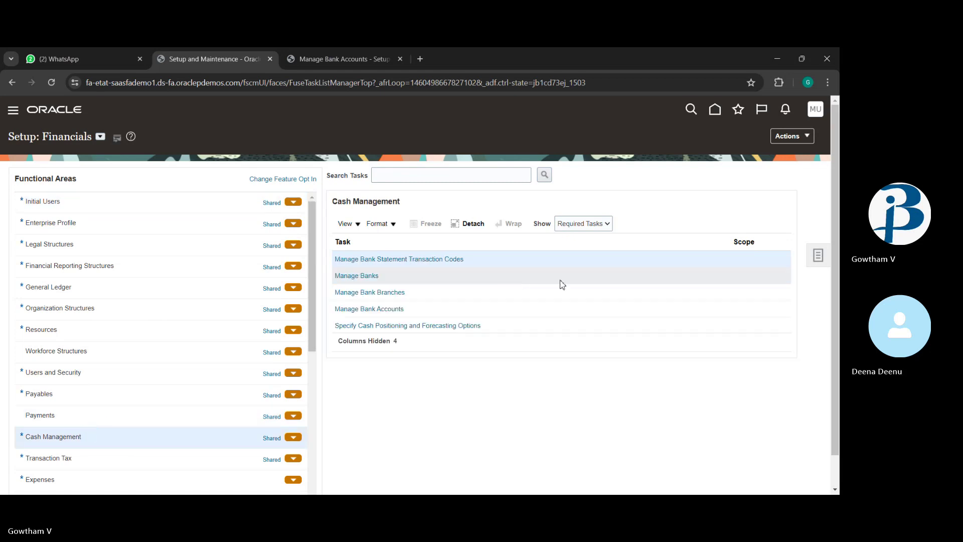
left_click(376, 310)
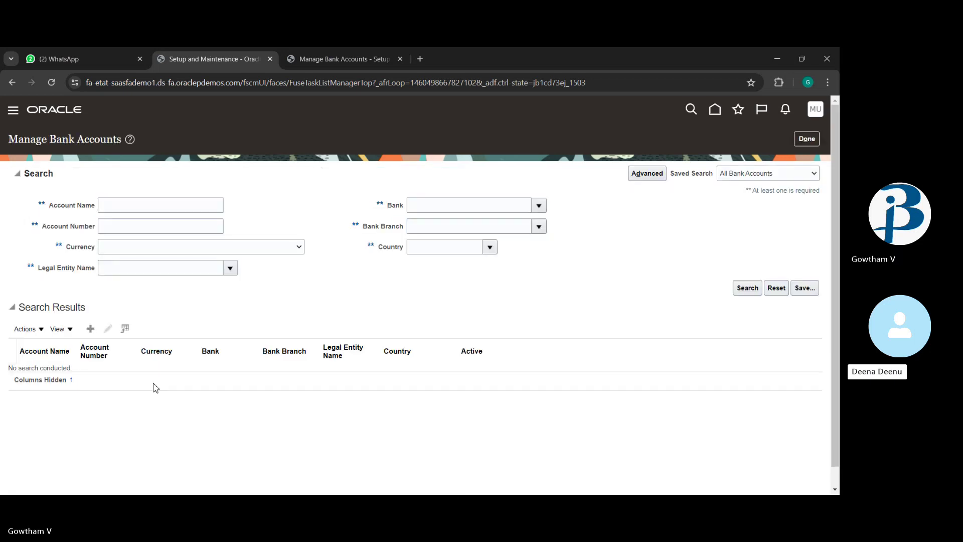
left_click(91, 334)
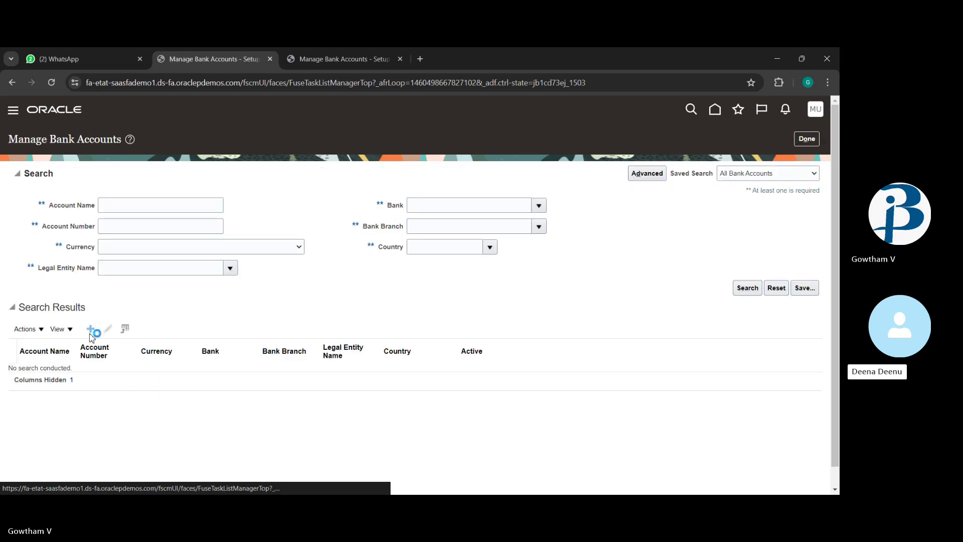
- Examine the Controls, Security and Business Unit Access settings of the new bank account form
scroll(371, 267, "down", 1)
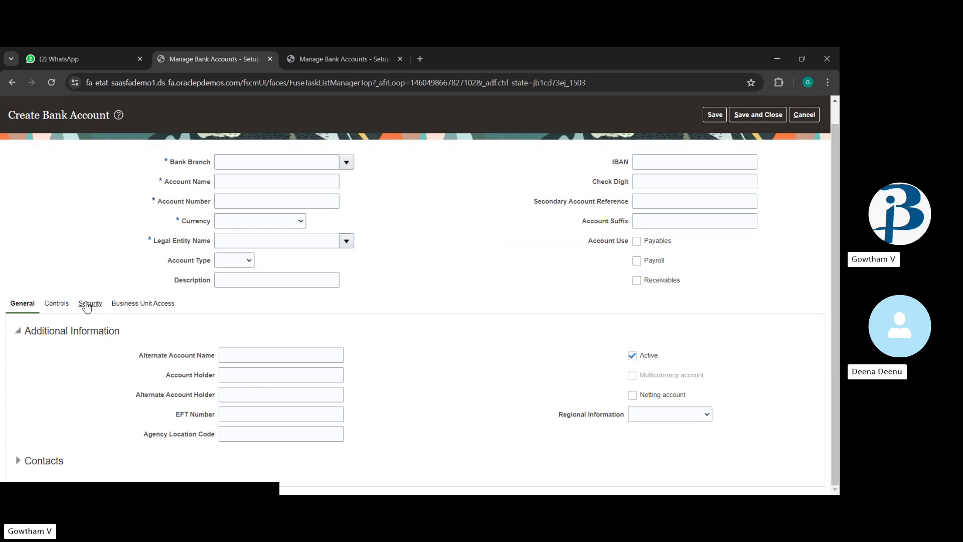
left_click(57, 305)
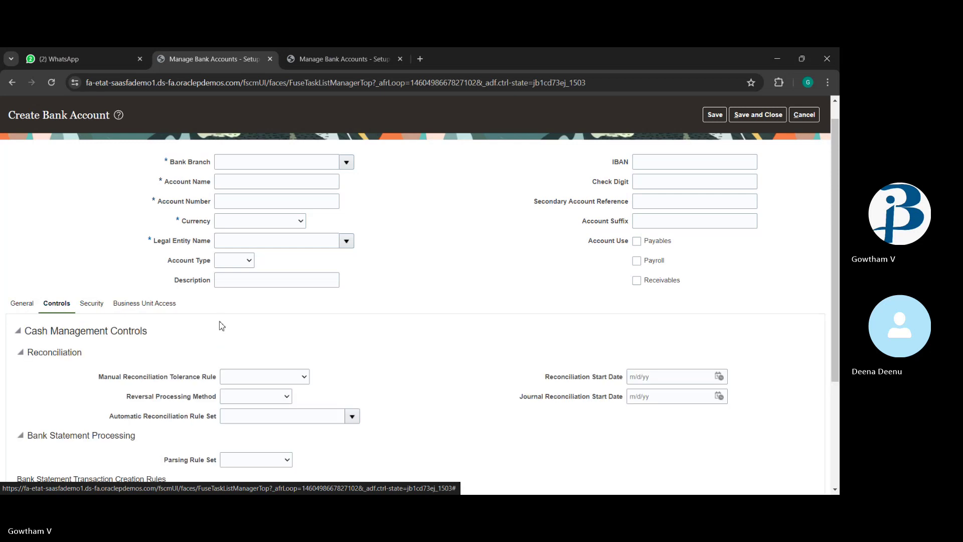
scroll(230, 372, "down", 3)
scroll(230, 372, "up", 2)
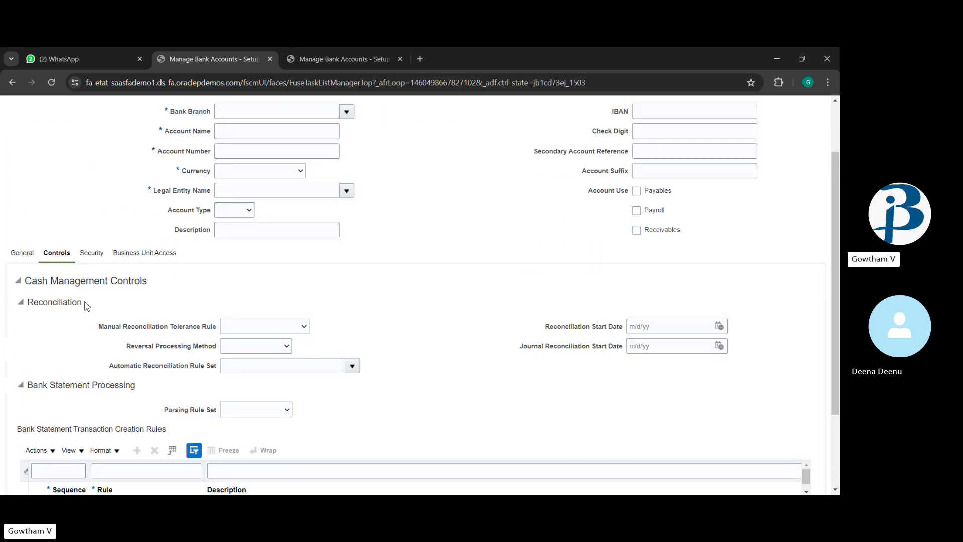
left_click(97, 255)
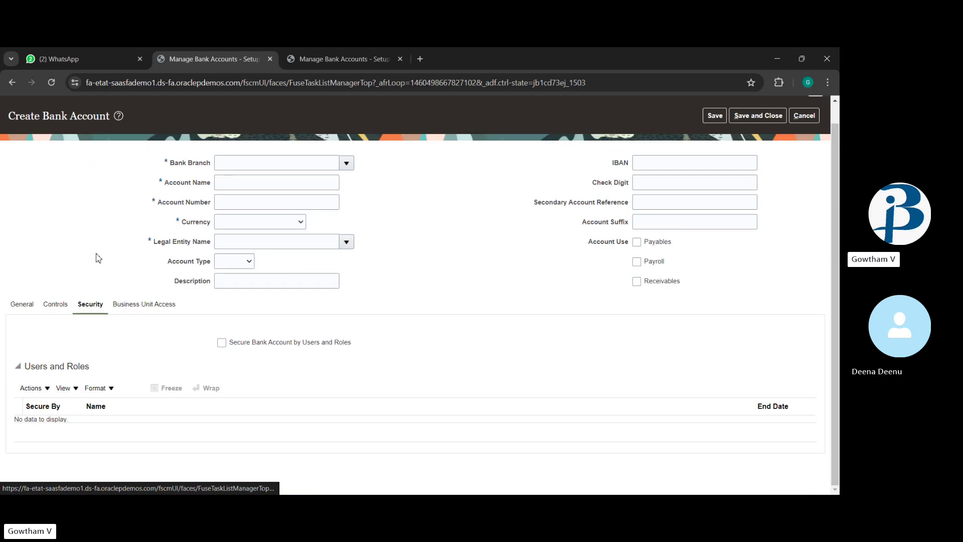
double_click(143, 304)
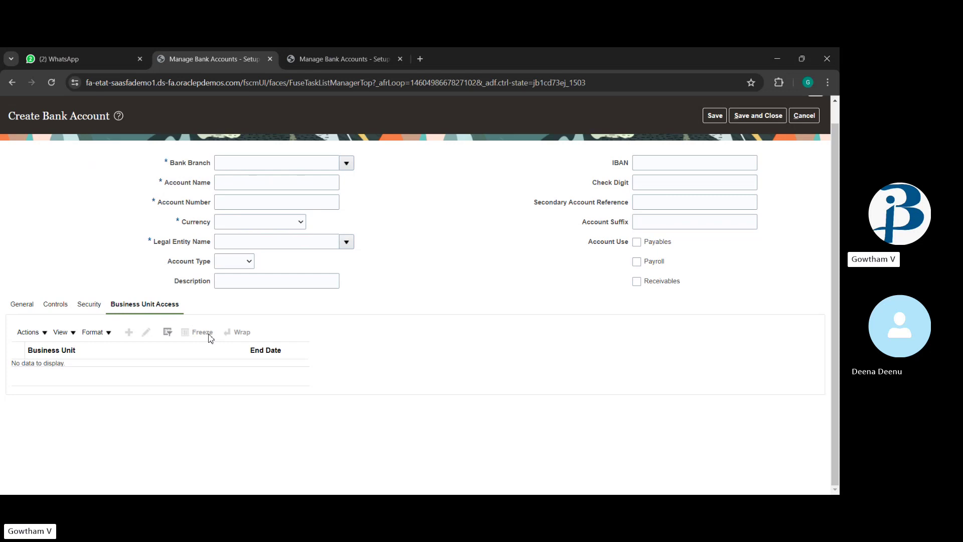
left_click(89, 306)
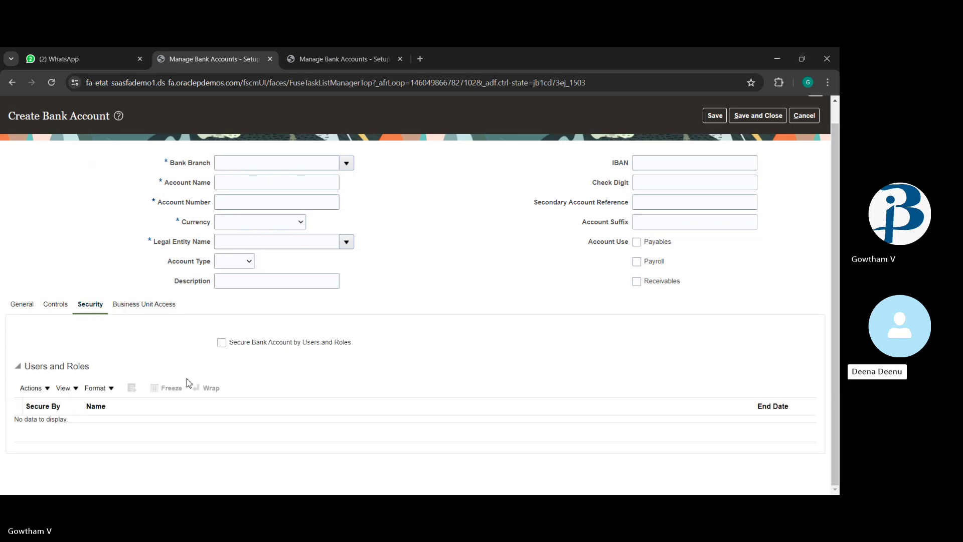
- Review the Controls, Security and General settings of the new account, testing the Secure Bank Account by Users and Roles option
left_click(46, 308)
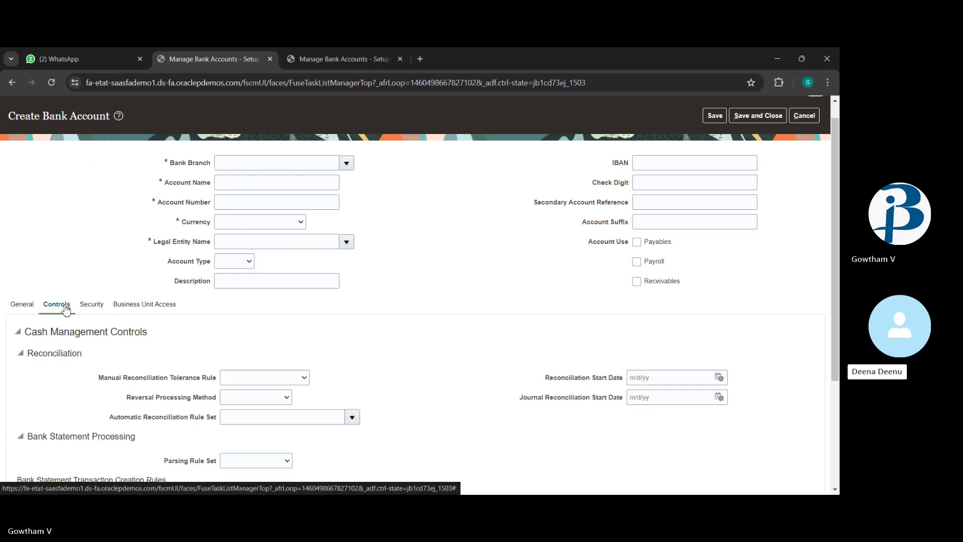
left_click(92, 304)
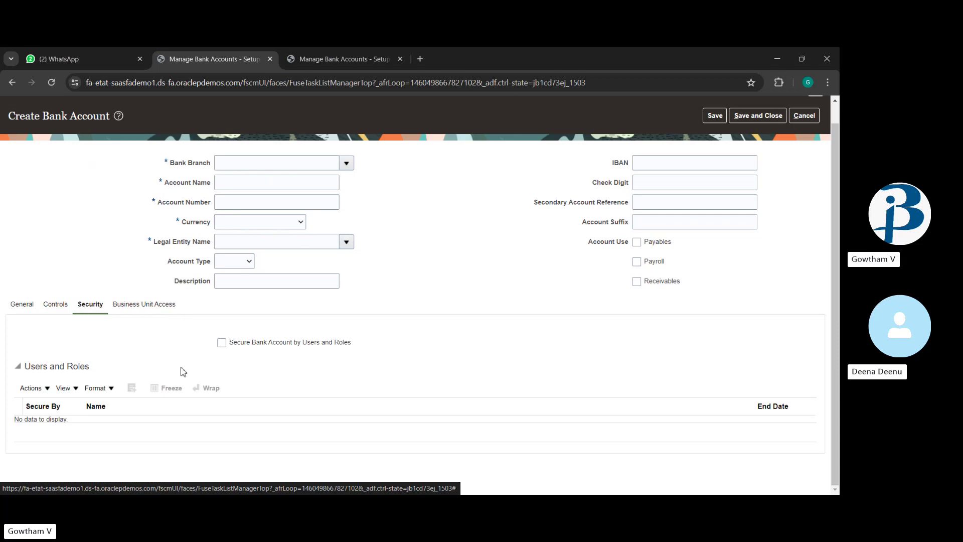
left_click(228, 346)
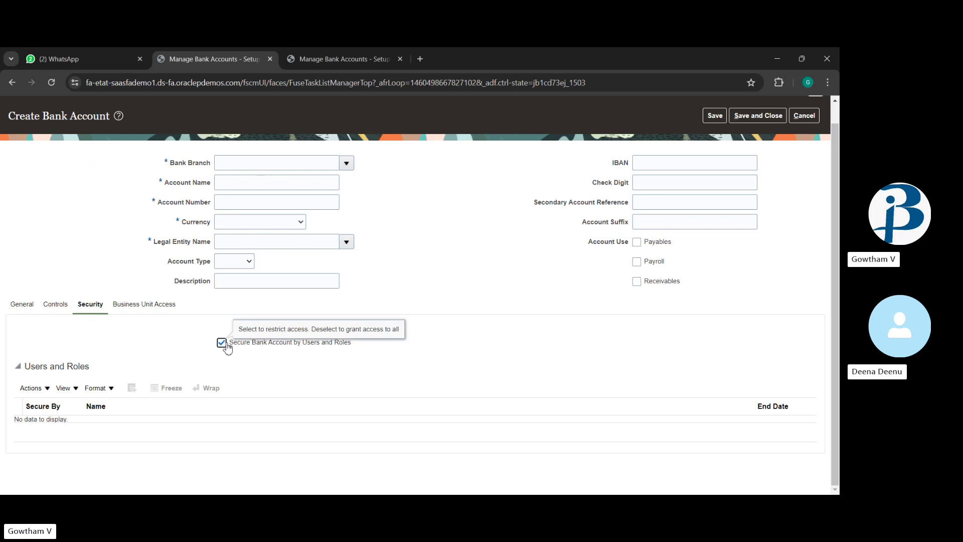
left_click(224, 345)
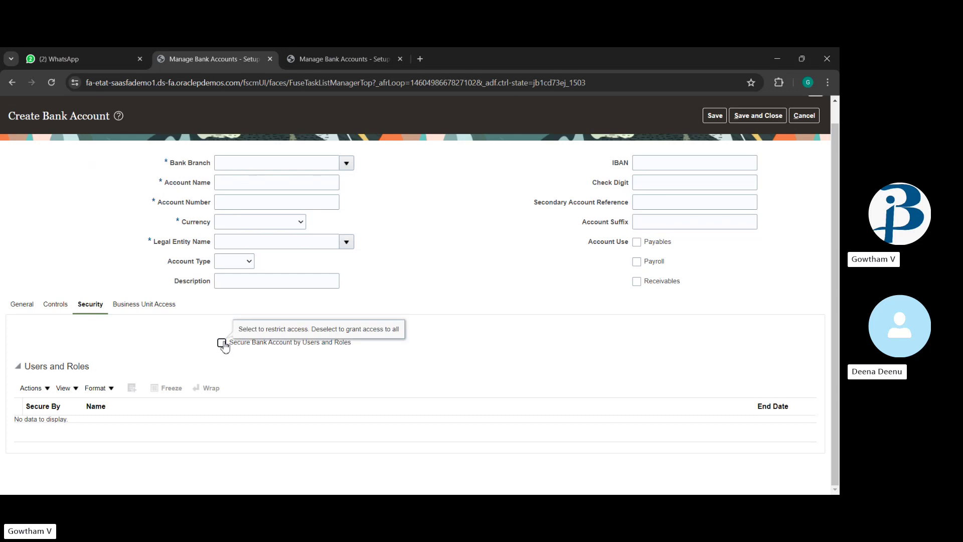
left_click(54, 309)
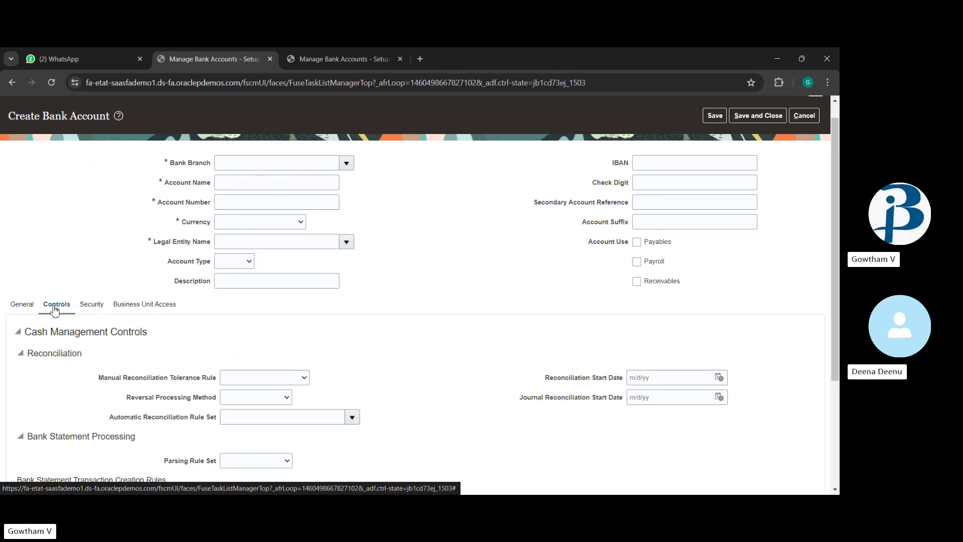
scroll(281, 355, "down", 2)
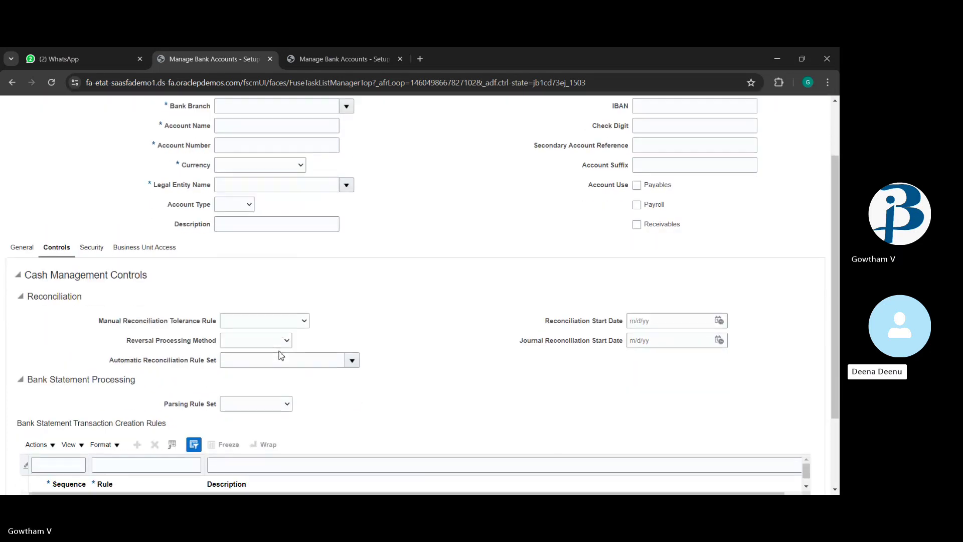
scroll(281, 356, "down", 1)
scroll(281, 355, "up", 2)
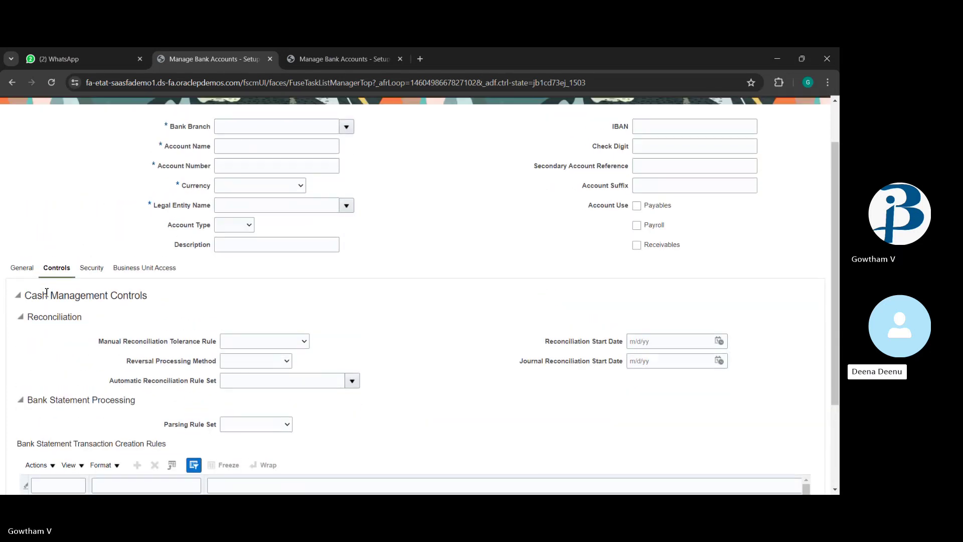
left_click(22, 269)
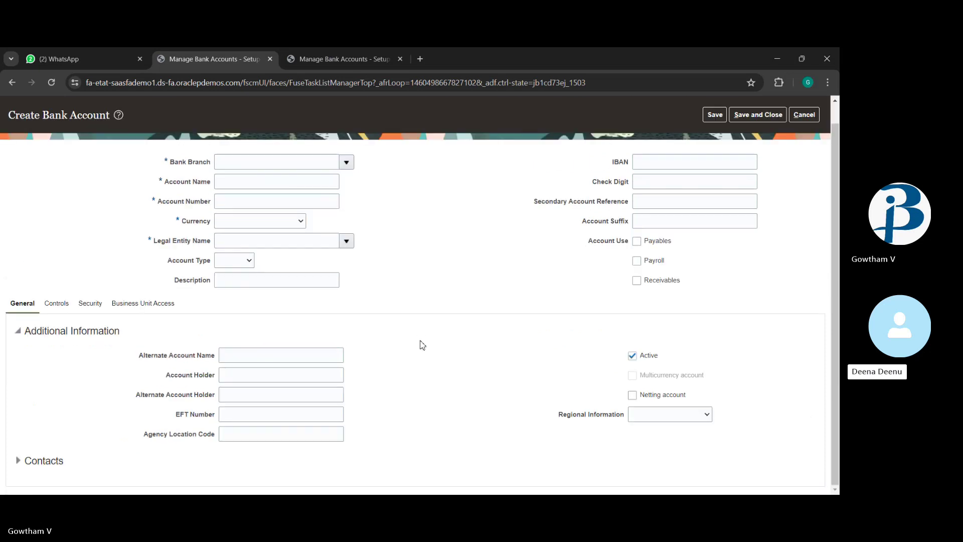
scroll(333, 324, "up", 1)
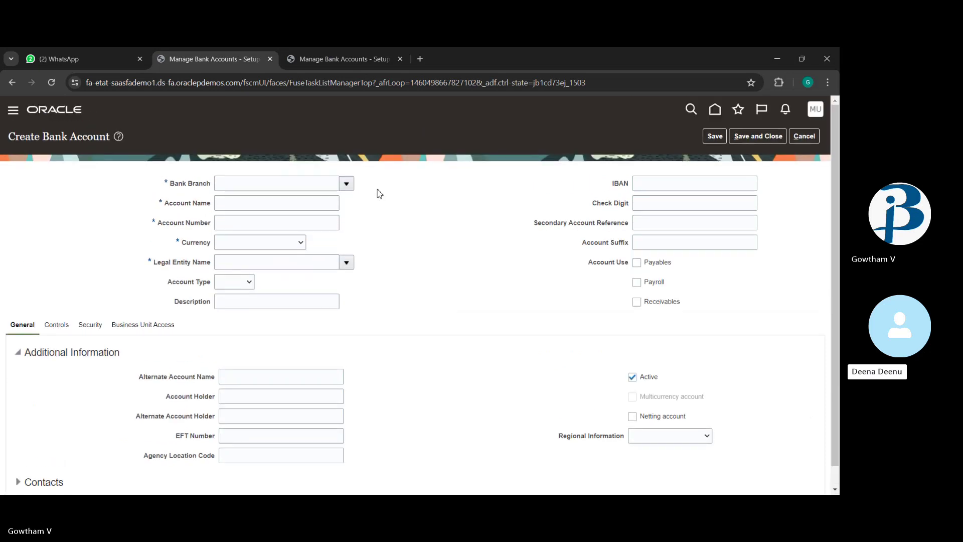
- Fill in Tamilnadu branch, account name "buddy power", the account number, currency INR - Indian Rupee and India Legal Entity for the bank account
left_click(348, 181)
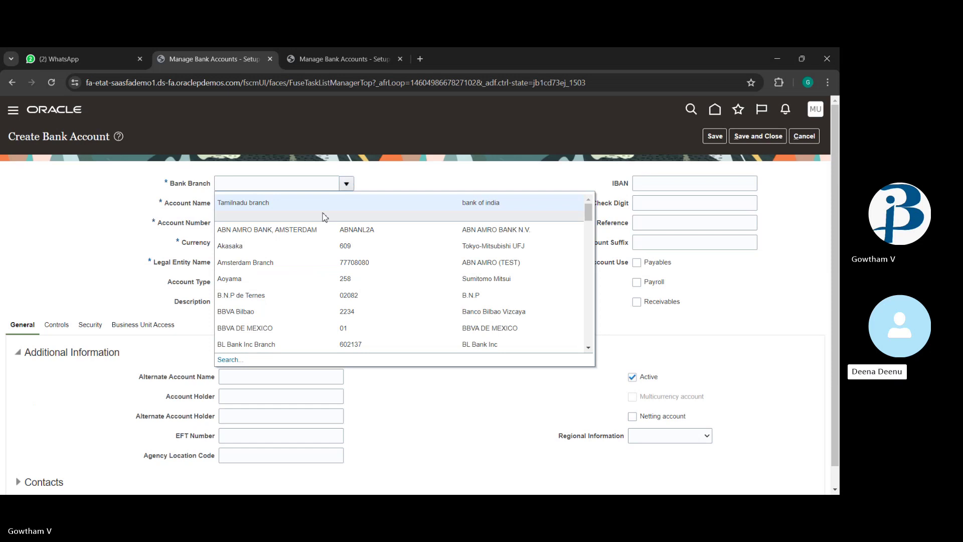
left_click(325, 203)
left_click(322, 206)
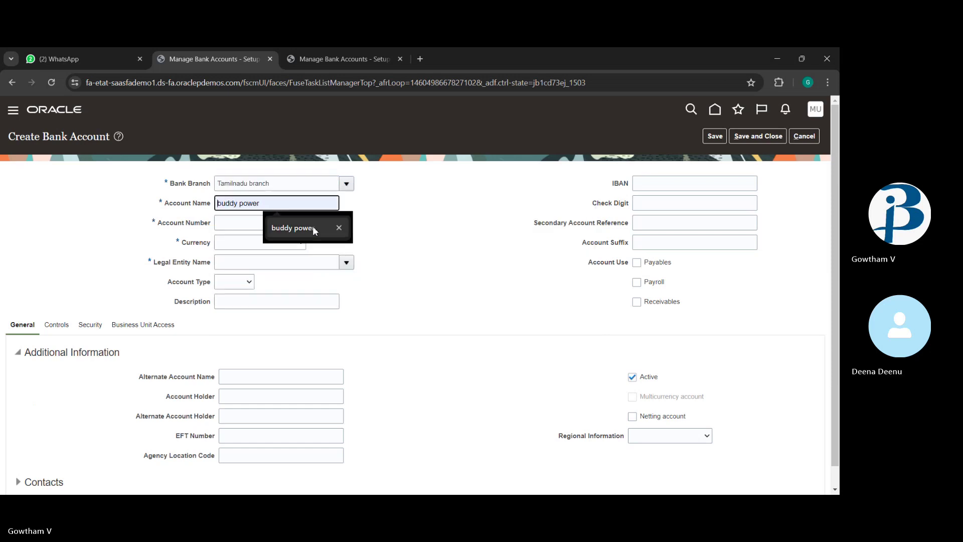
left_click(284, 223)
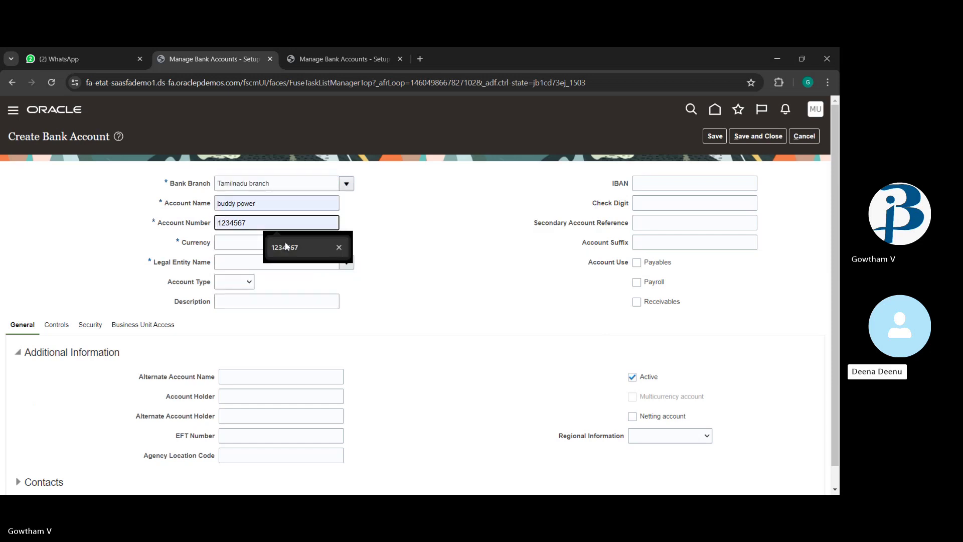
left_click(285, 246)
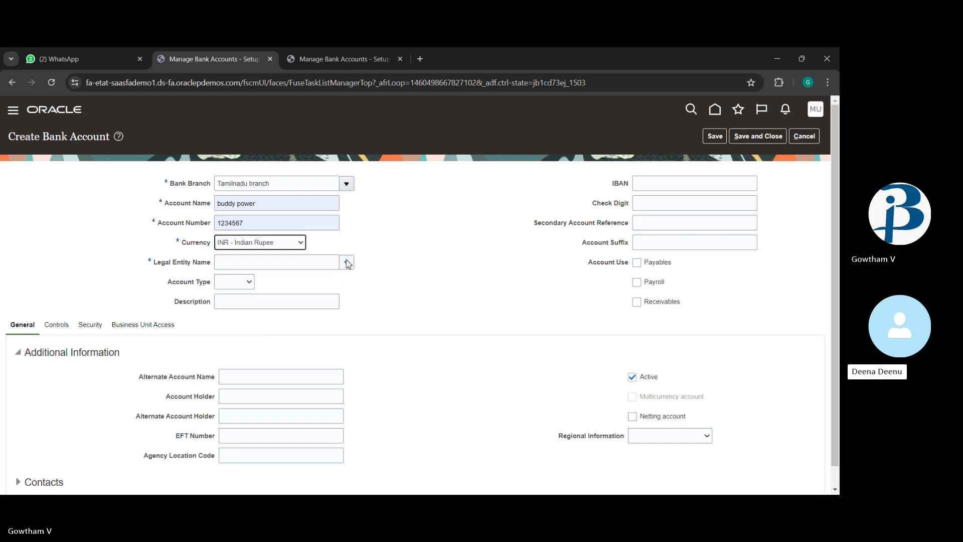
left_click(347, 263)
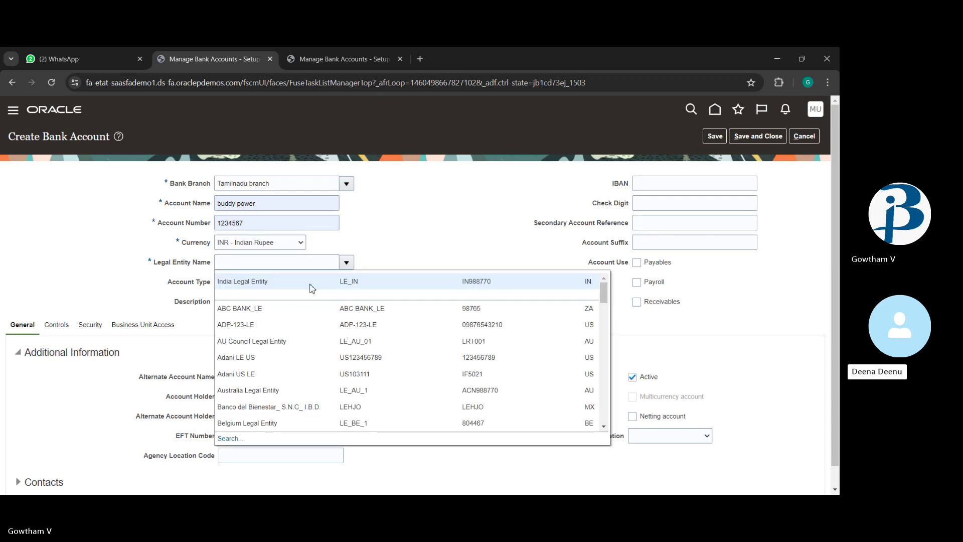
left_click(311, 286)
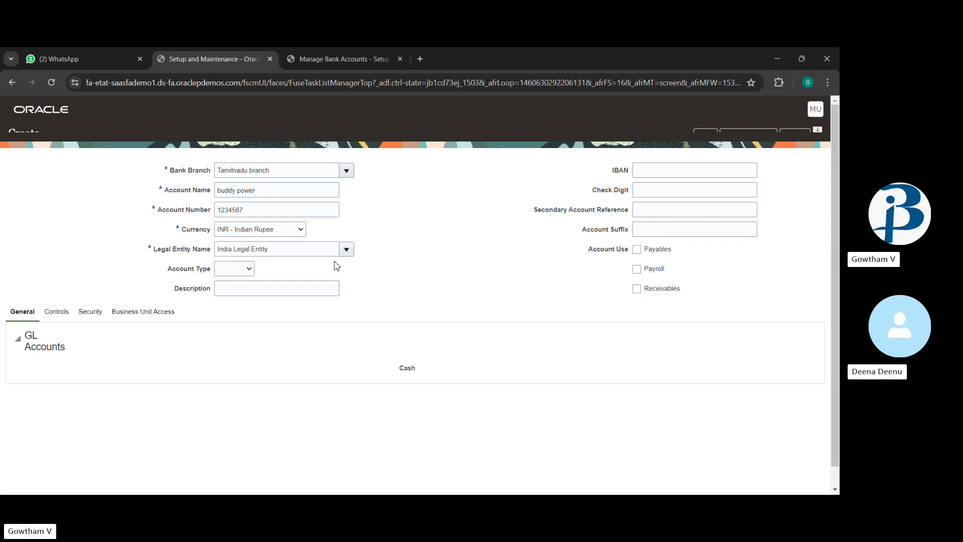
left_click(353, 249)
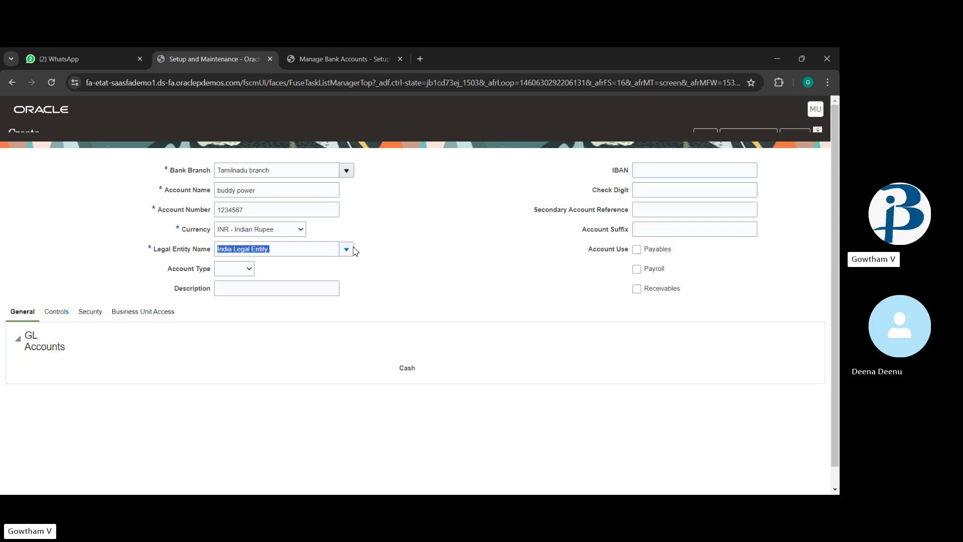
left_click(359, 244)
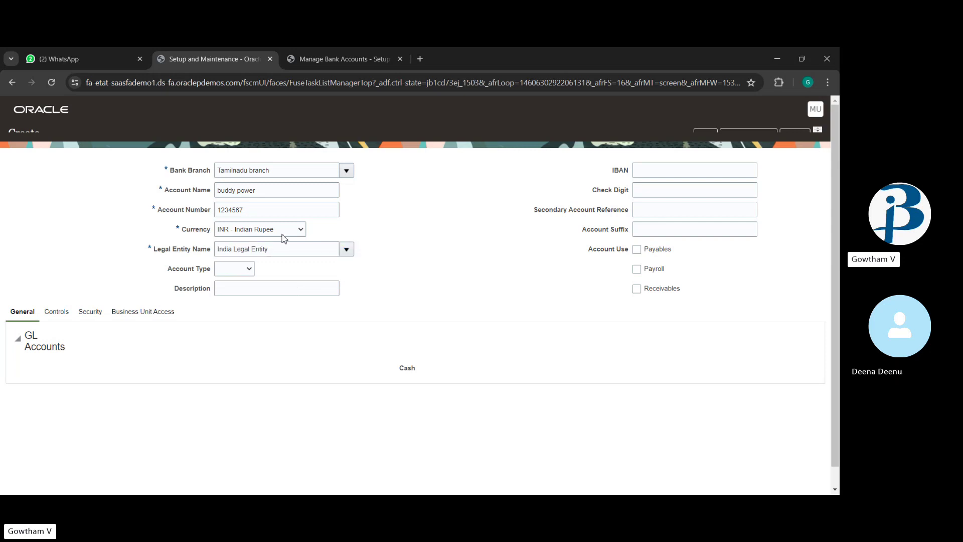
left_click(282, 234)
left_click(266, 270)
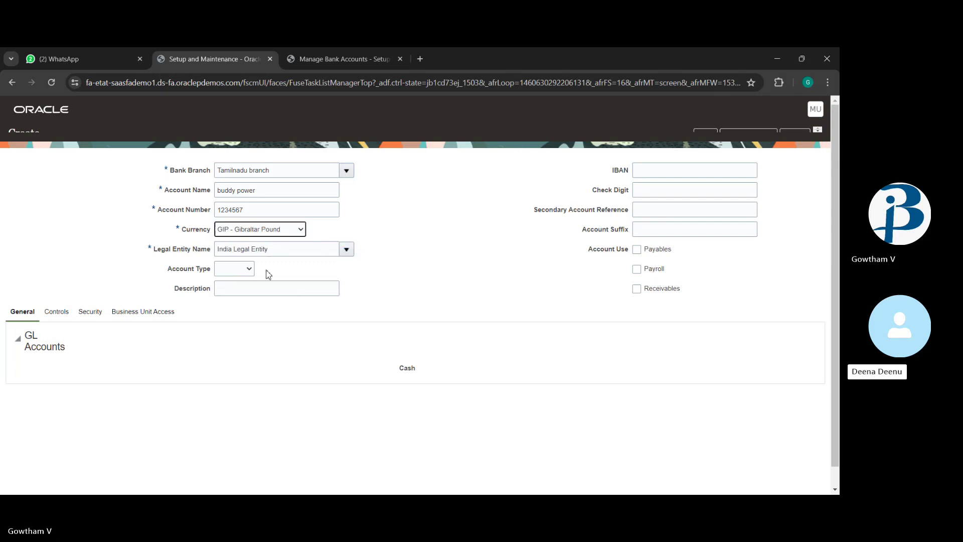
left_click(287, 234)
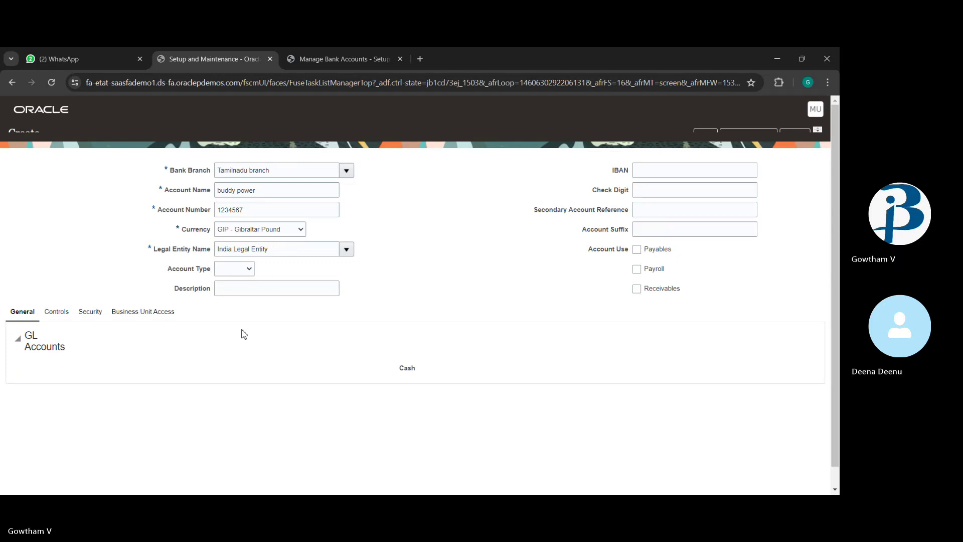
left_click(272, 312)
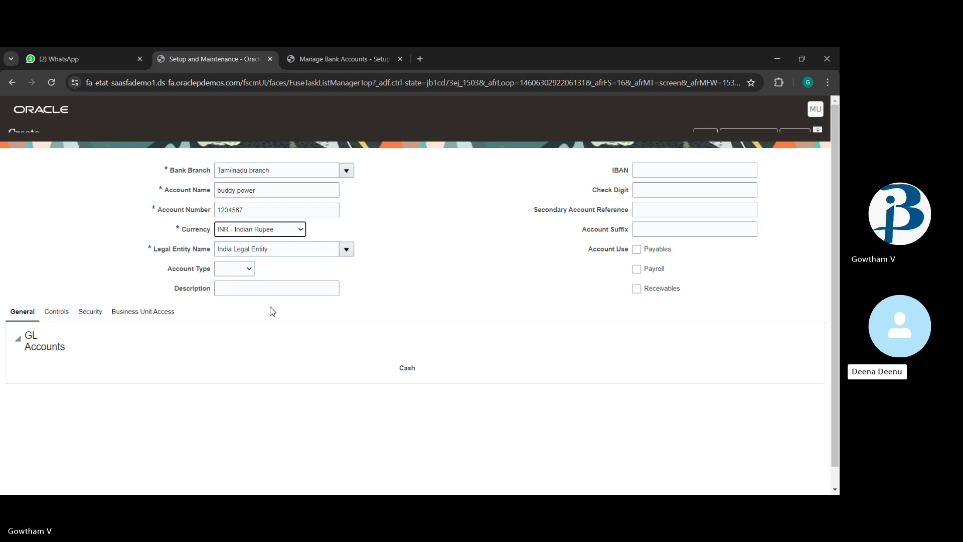
left_click(349, 250)
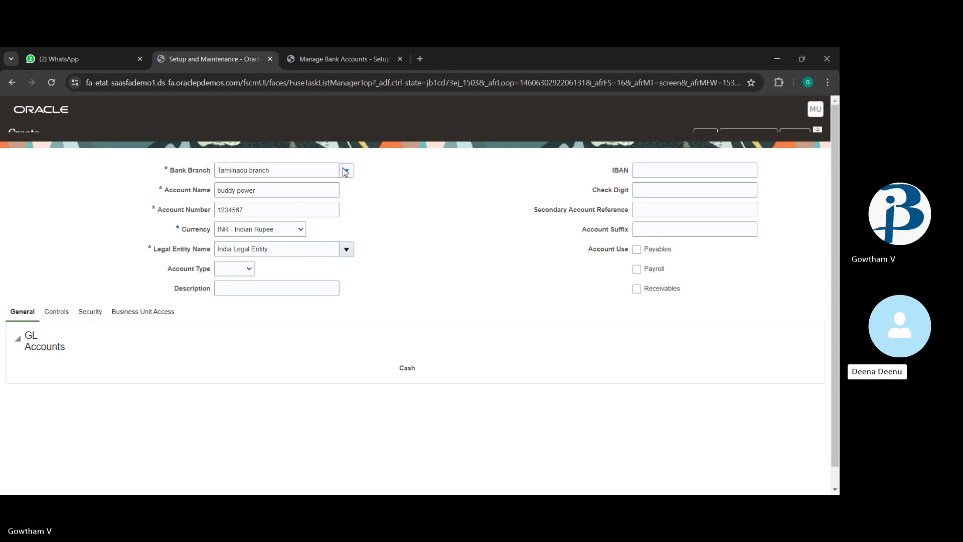
left_click(345, 58)
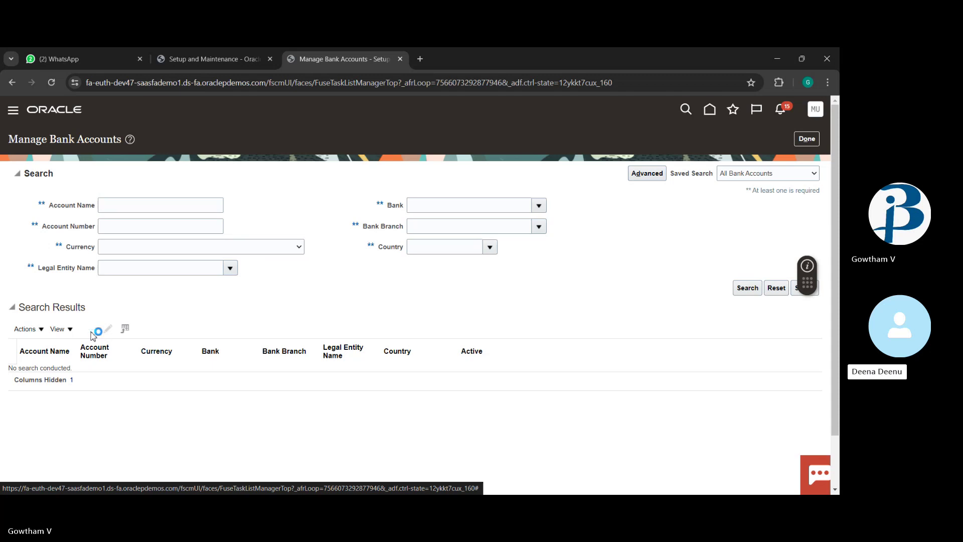
left_click(247, 52)
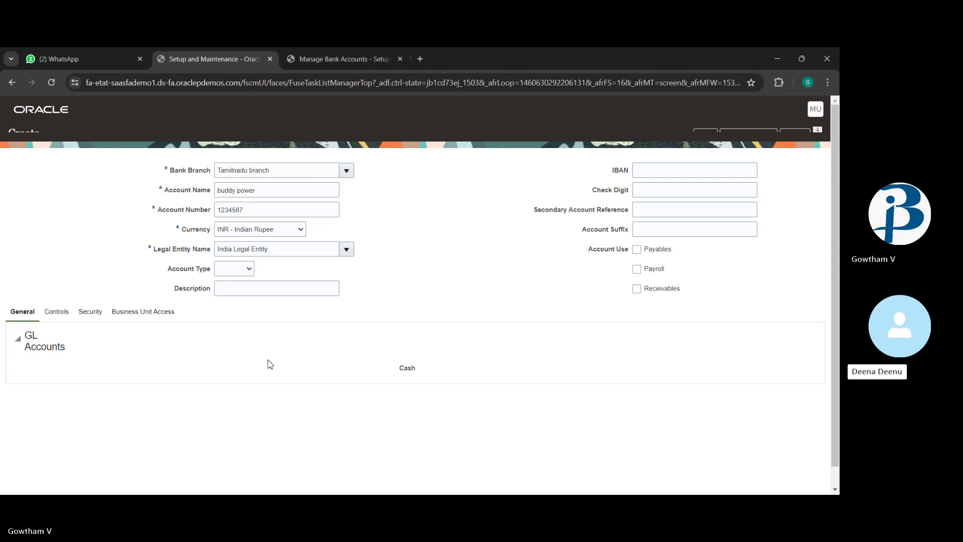
- Set the account type to Savings and enable Payables and Receivables as the account uses
left_click(242, 291)
left_click(243, 278)
key("Down")
key("Down")
left_click(640, 248)
left_click(641, 290)
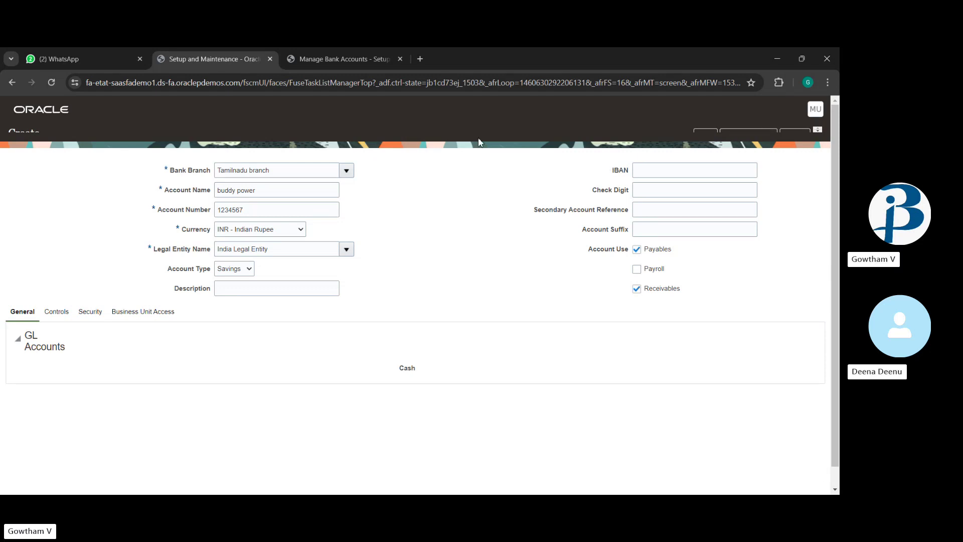
- Change the account name to "buddy powerr" and revise the account number
scroll(479, 143, "down", 1)
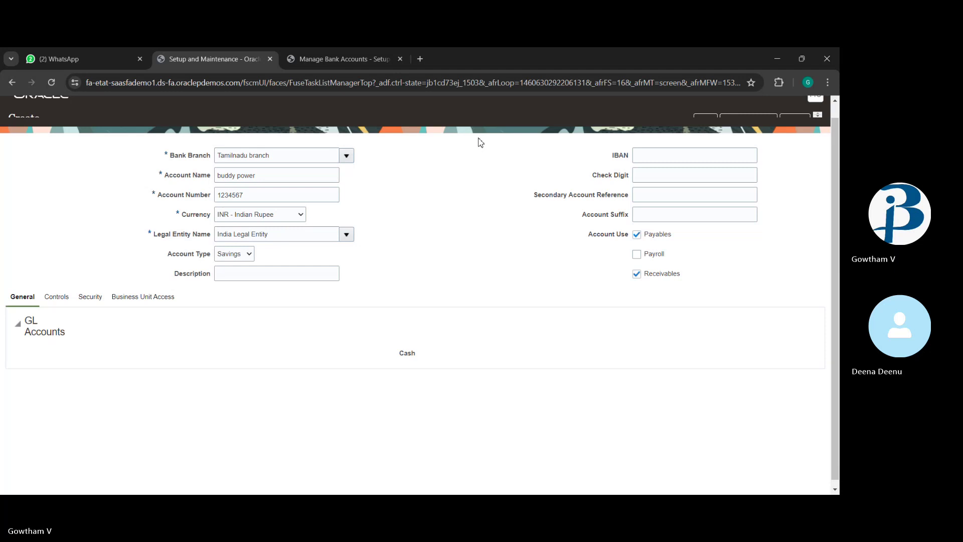
scroll(479, 143, "up", 1)
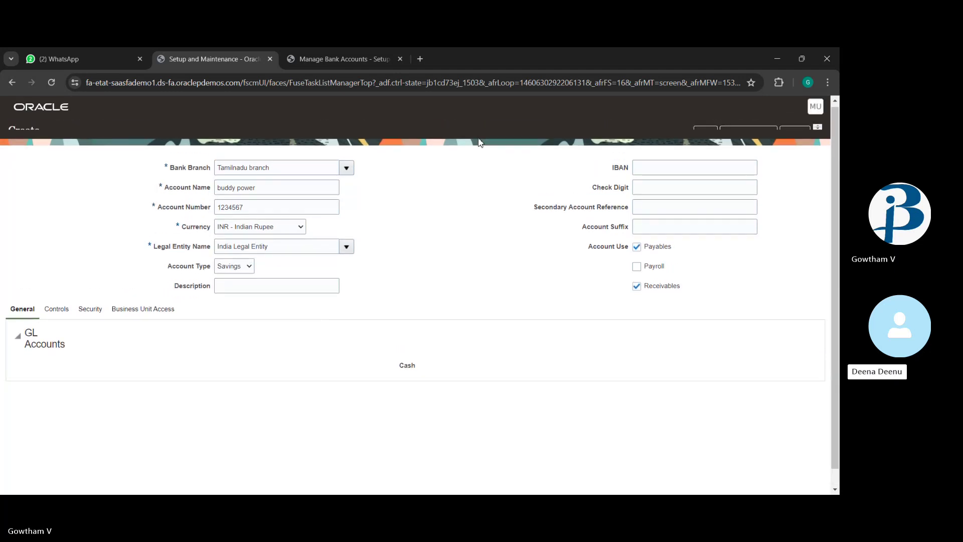
left_click(307, 193)
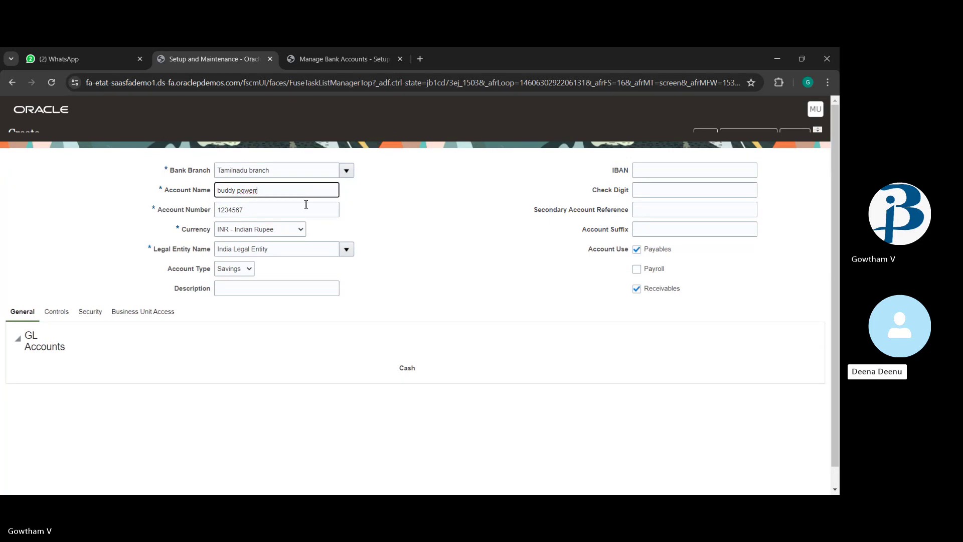
left_click(306, 205)
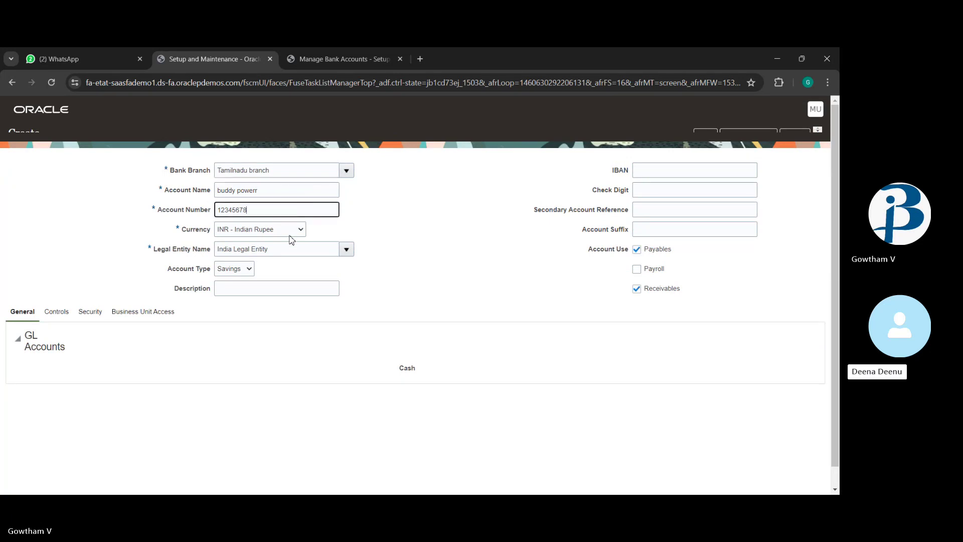
left_click(348, 253)
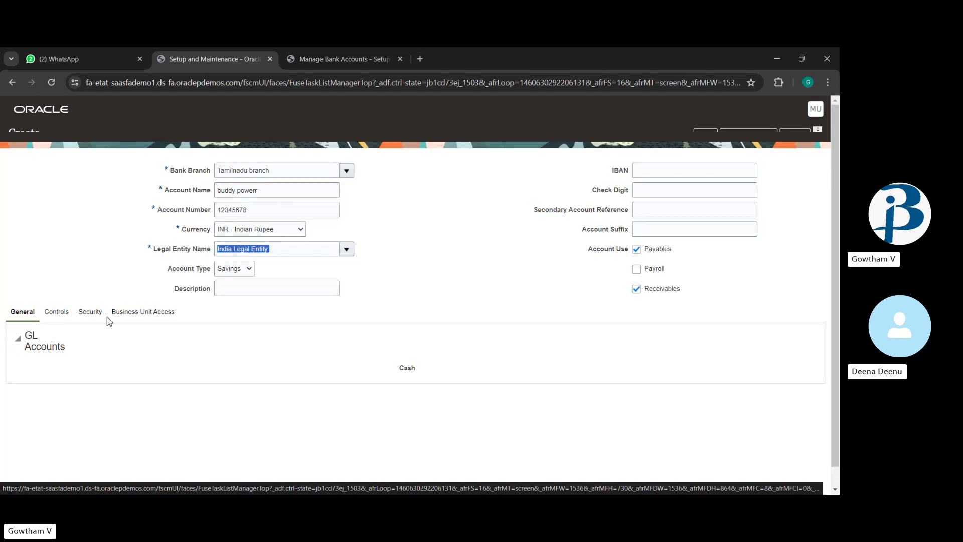
left_click_drag(75, 313, 83, 313)
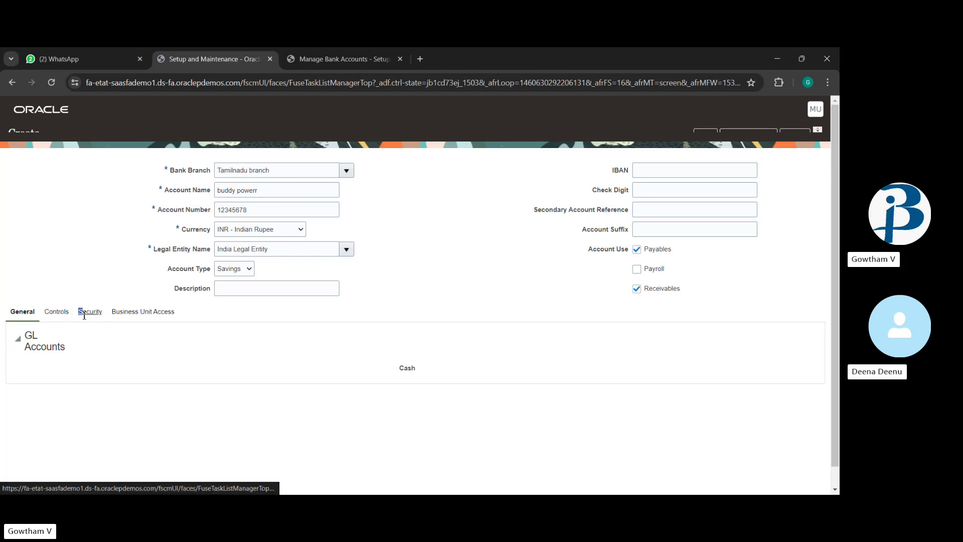
- Enter the IBAN and the secondary account reference, and set the account suffix to "-"
left_click(662, 174)
type("gst 123456")
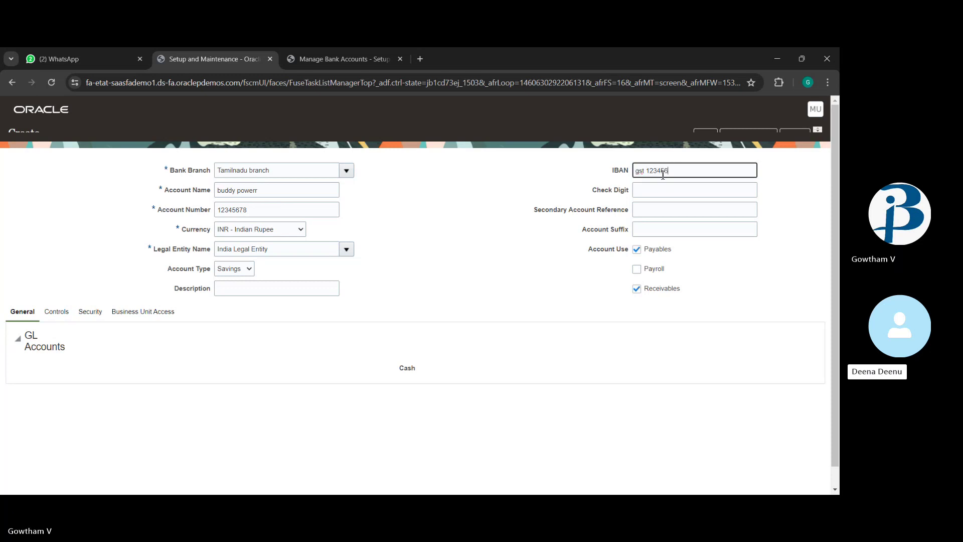
left_click(697, 213)
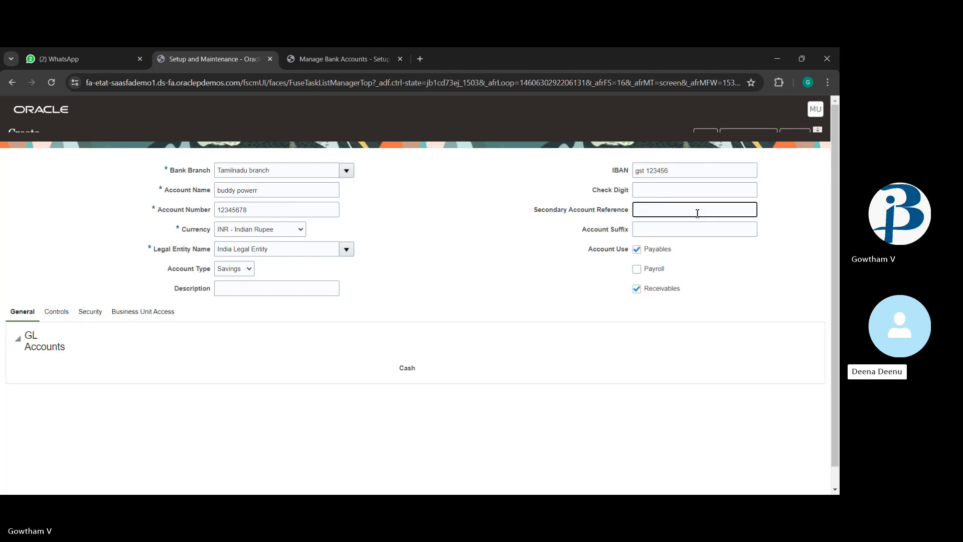
type("RFD")
type(" (*654")
key("BackSpace")
key("BackSpace")
key("BackSpace")
type("87345")
left_click(670, 226)
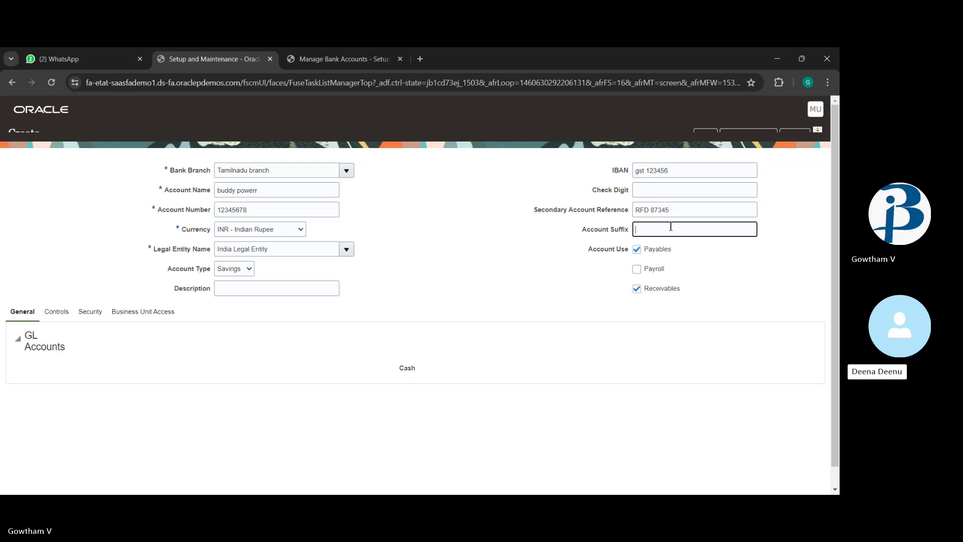
type("-")
left_click(430, 293)
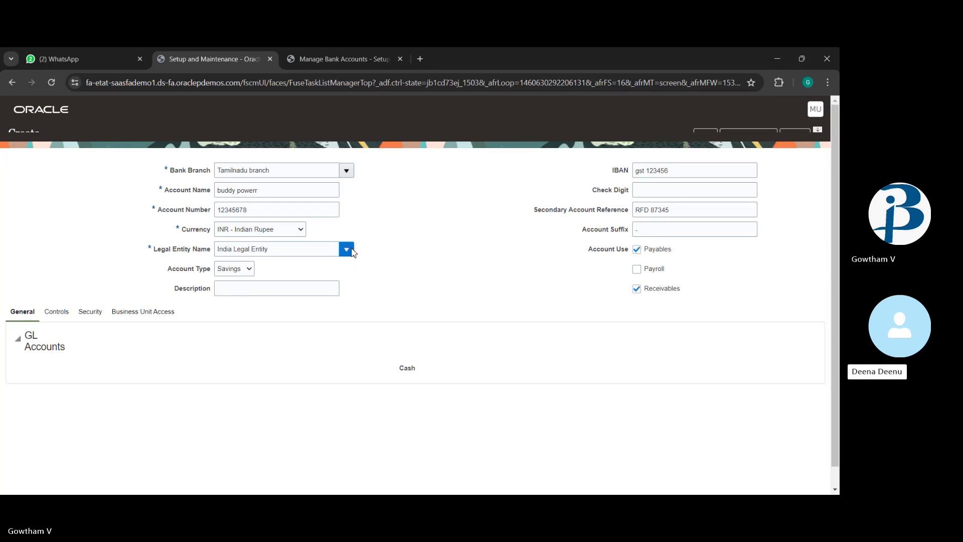
- Clear the legal entity name of the bank account and try to list the available legal entities
left_click(351, 249)
double_click(328, 253)
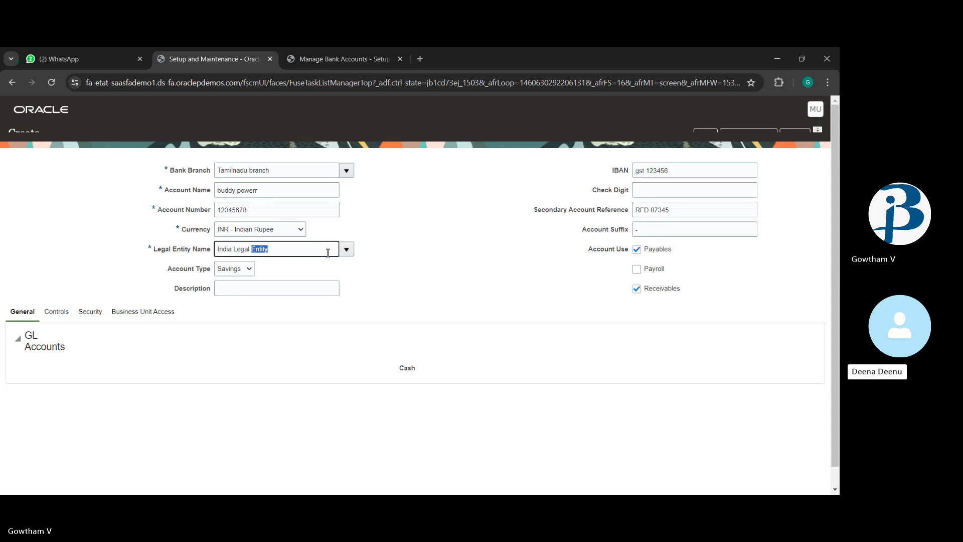
key("BackSpace")
key("BackSpace")
key("BackSpace")
key("BackSpace")
key("BackSpace")
key("BackSpace")
key("BackSpace")
key("BackSpace")
key("BackSpace")
key("BackSpace")
key("BackSpace")
key("BackSpace")
key("BackSpace")
left_click(351, 250)
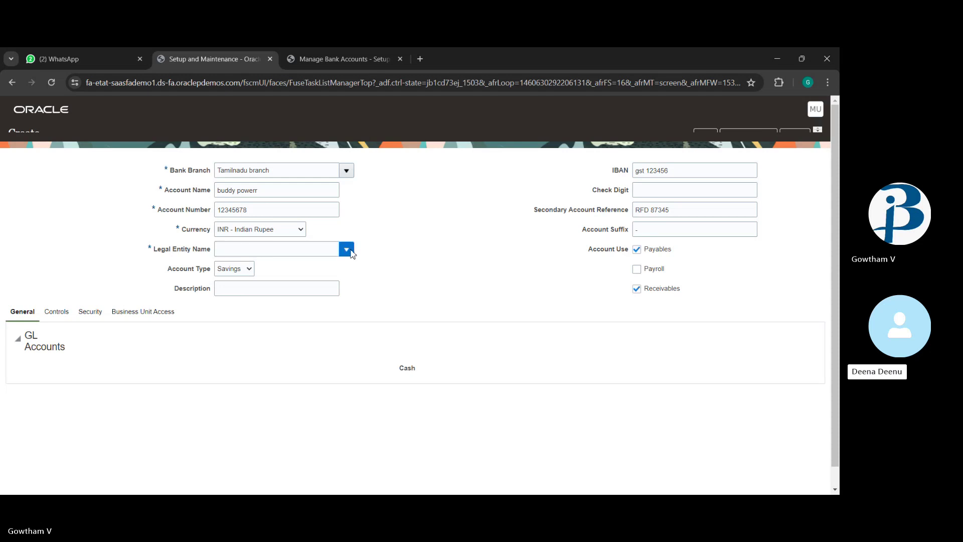
left_click(288, 245)
type("us")
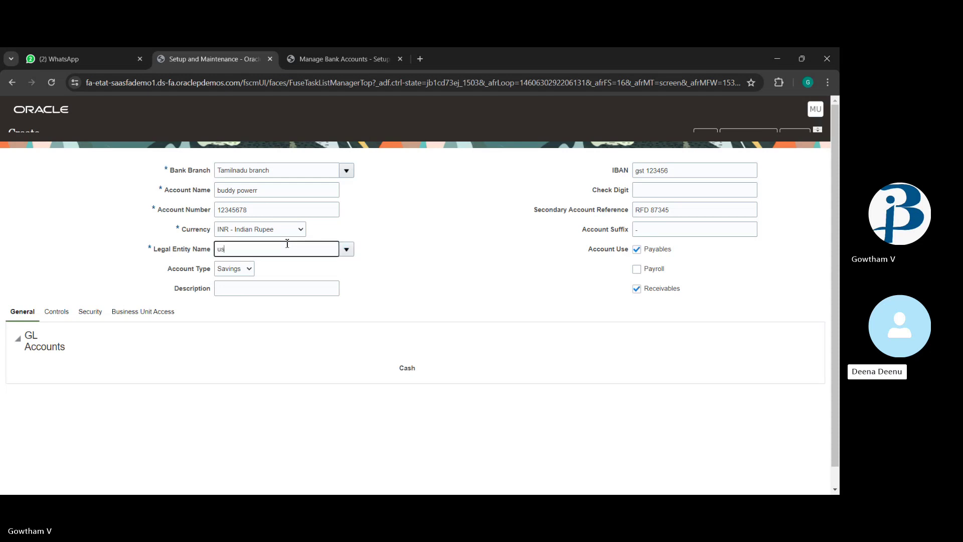
type("1")
key("BackSpace")
key("BackSpace")
key("BackSpace")
- Dismiss the connection error on the Manage Bank Accounts page and close that page
left_click(386, 56)
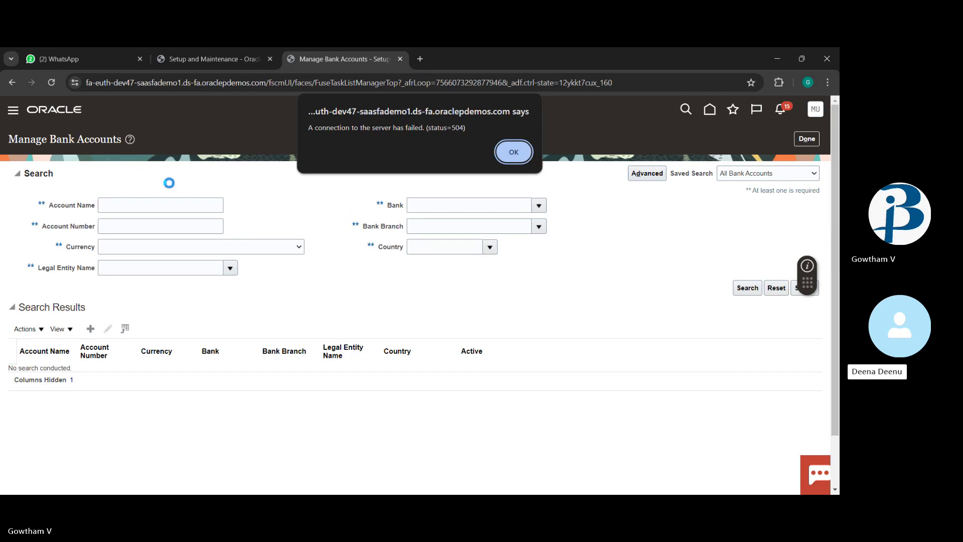
left_click(512, 151)
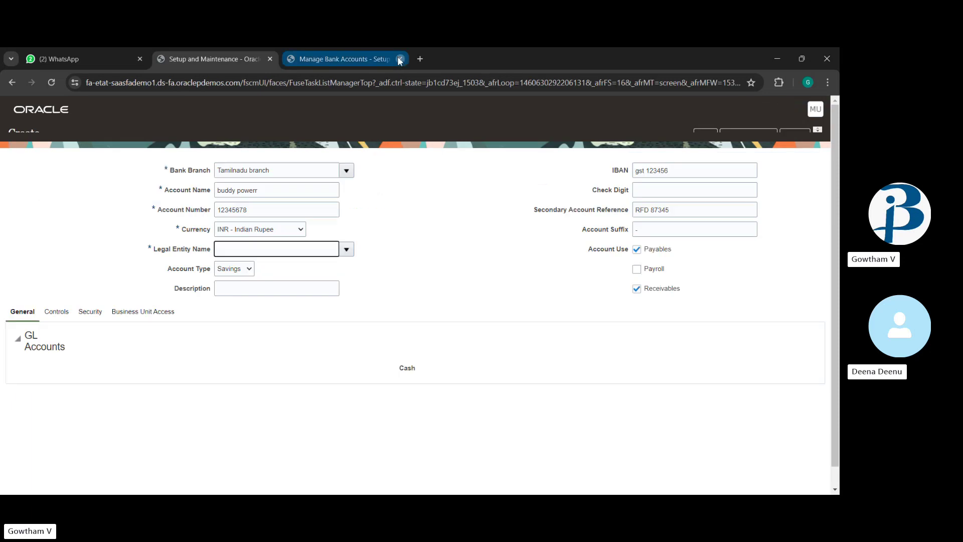
left_click(400, 59)
left_click(349, 246)
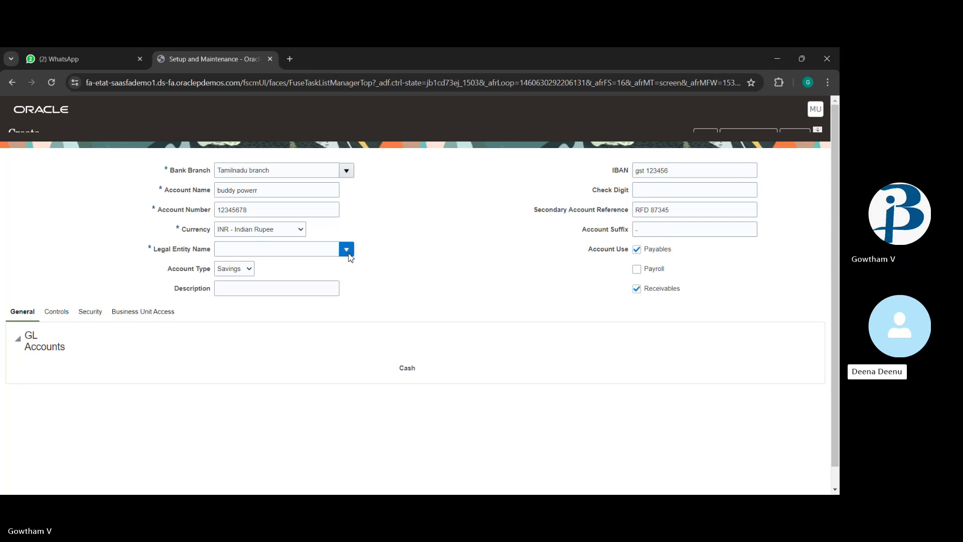
left_click_drag(349, 254, 376, 435)
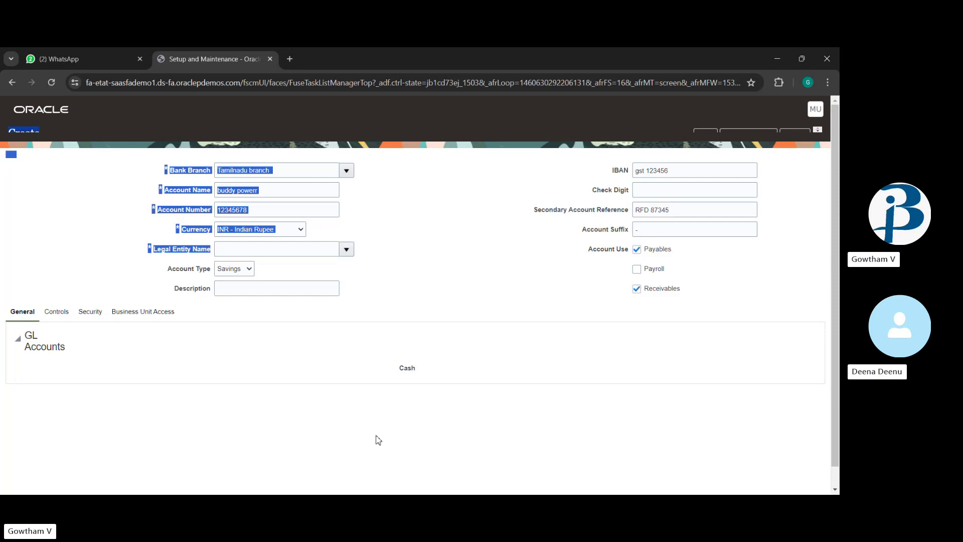
left_click(378, 440)
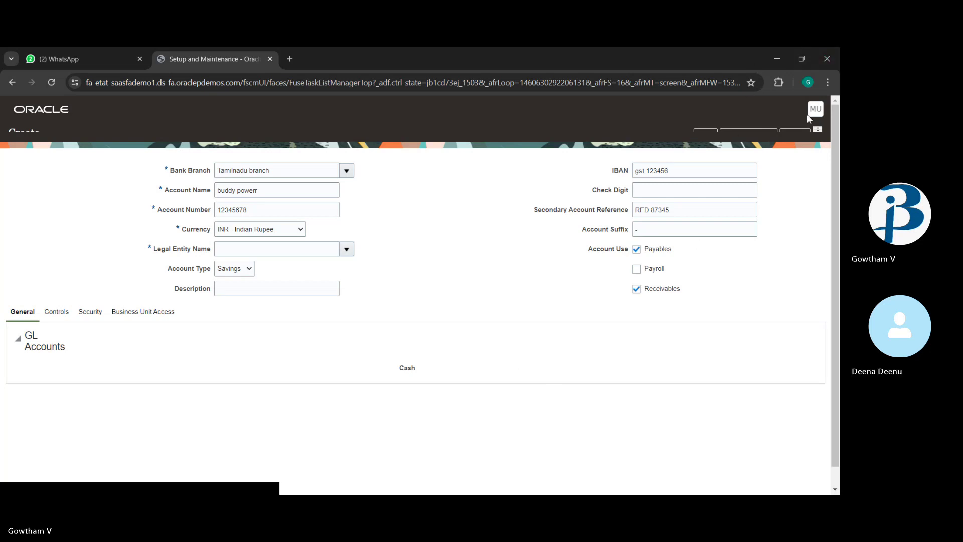
left_click(679, 186)
type("989898")
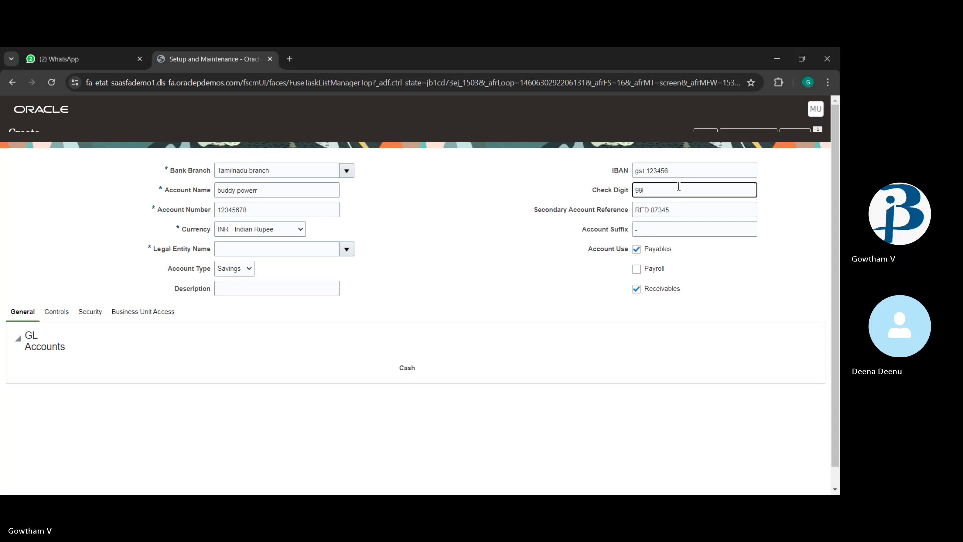
key("BackSpace")
key("BackSpace")
key("BackSpace")
key("BackSpace")
key("BackSpace")
key("BackSpace")
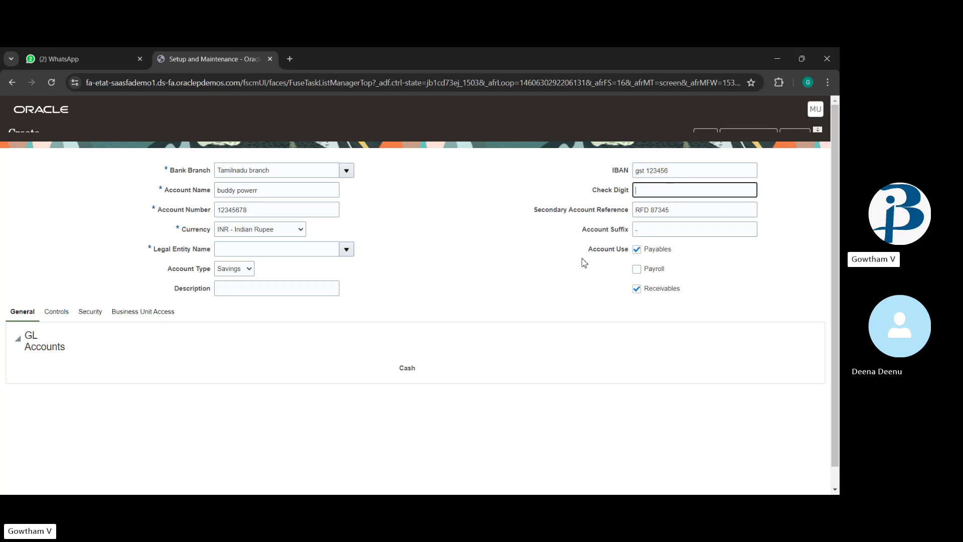
- Try to open the account's business unit access settings and the list of legal entities
left_click(163, 314)
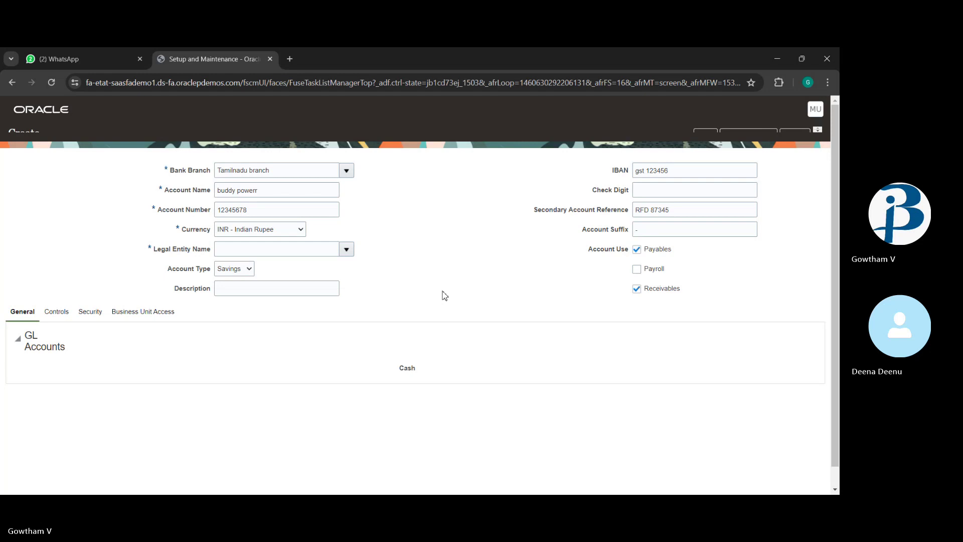
left_click(346, 250)
left_click(322, 170)
left_click(312, 210)
left_click(347, 251)
- Enter "india legal entity" as the legal entity name of the bank account
left_click(282, 248)
type("india legl")
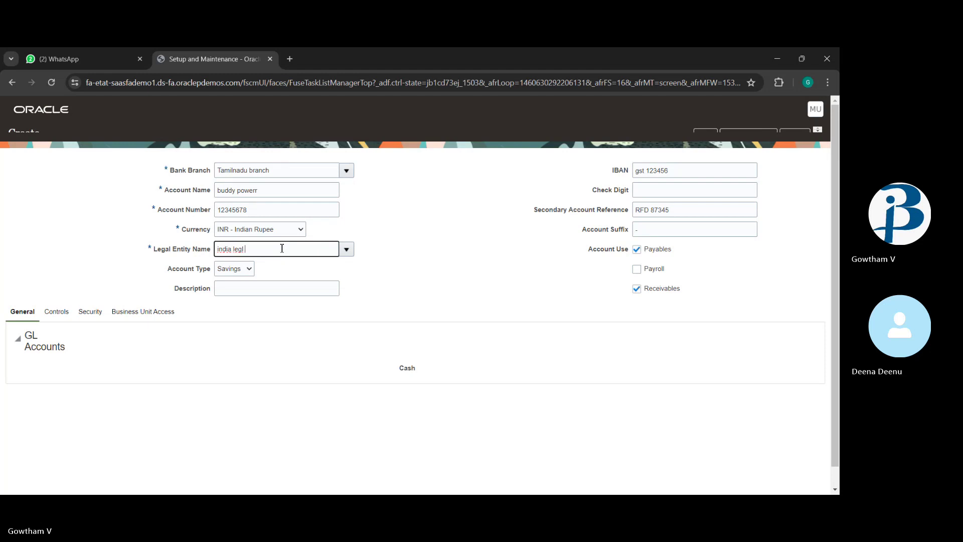
key("BackSpace")
type("al entity")
left_click(557, 507)
left_click(380, 260)
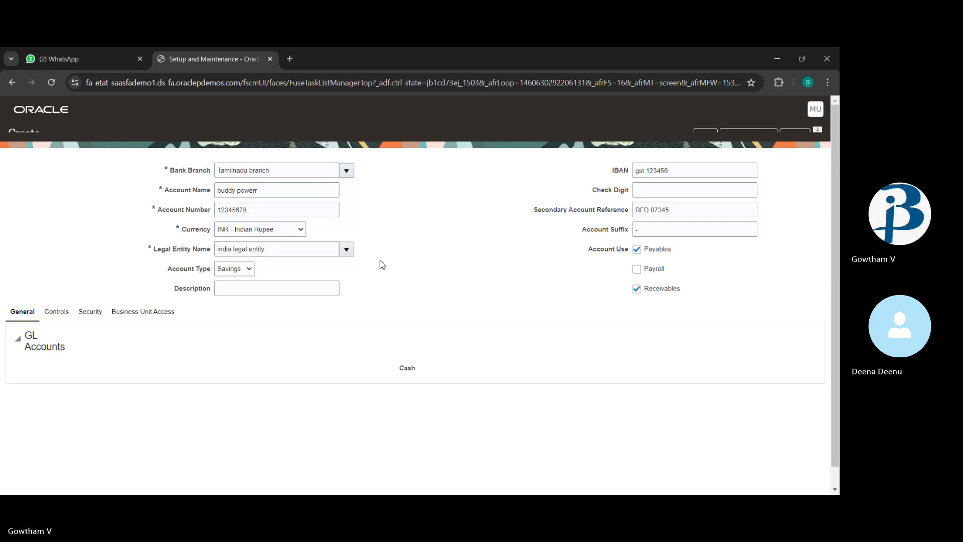
left_click(769, 123)
- Replace the bank account's legal entity name with "US1 legal entity"
left_click(296, 252)
key("BackSpace")
key("BackSpace")
key("BackSpace")
key("BackSpace")
key("BackSpace")
key("BackSpace")
key("BackSpace")
key("BackSpace")
key("BackSpace")
key("BackSpace")
key("BackSpace")
key("BackSpace")
key("BackSpace")
key("BackSpace")
key("BackSpace")
key("BackSpace")
key("BackSpace")
key("BackSpace")
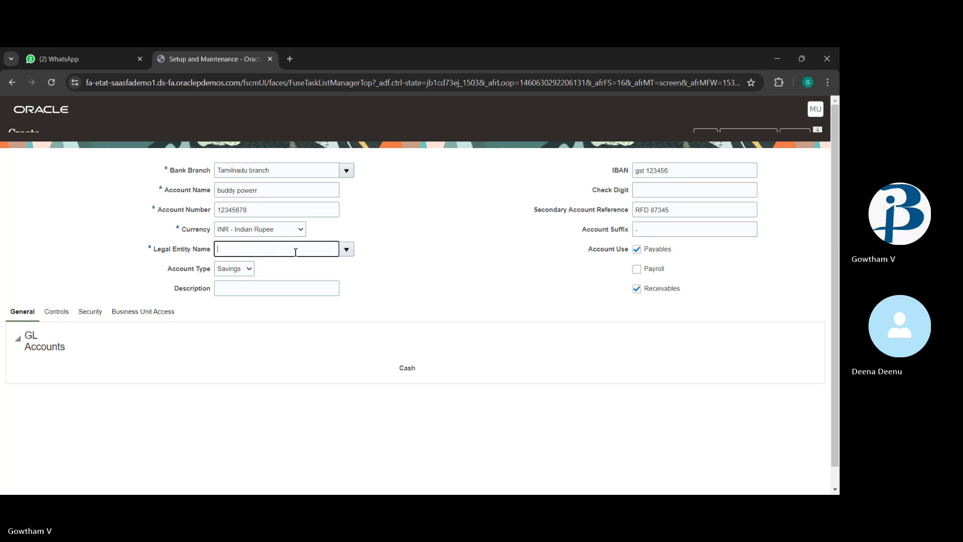
type("US1 legal entity")
left_click(508, 234)
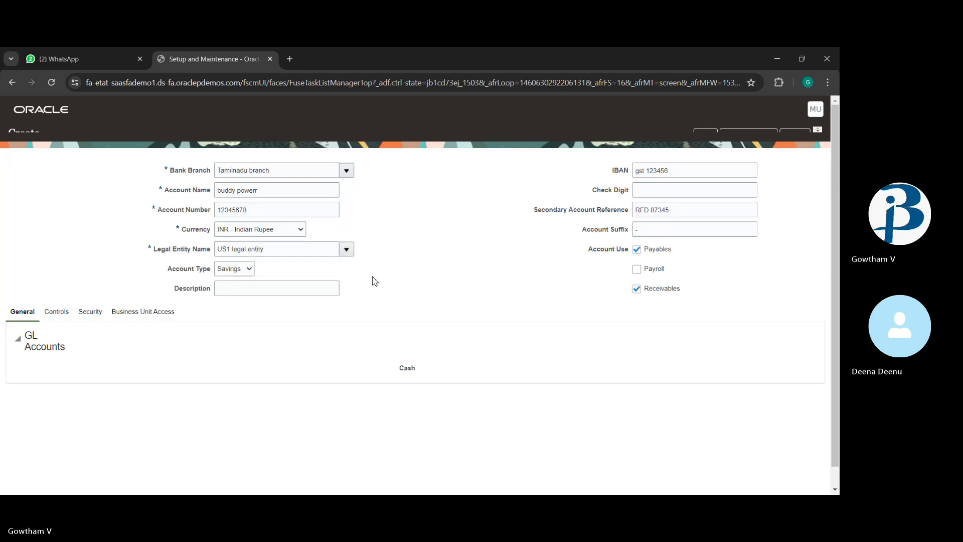
- Try to look up matching legal entities for "US1 legal entity"
left_click(349, 253)
left_click(324, 248)
left_click(346, 250)
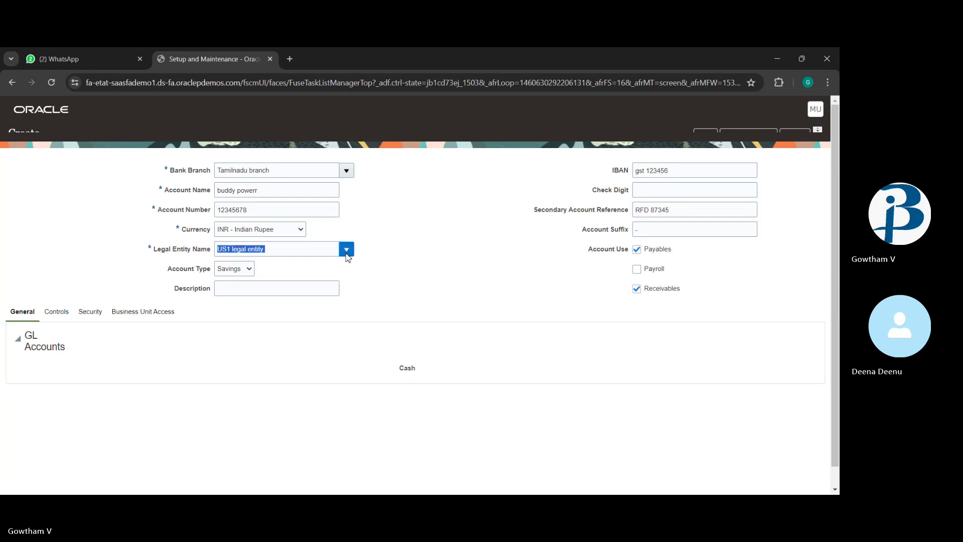
left_click(398, 284)
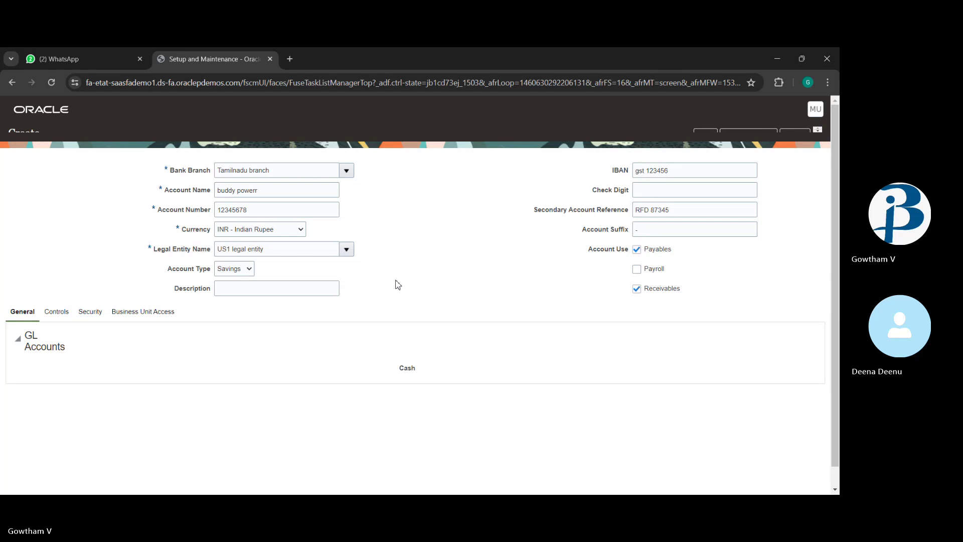
left_click(347, 250)
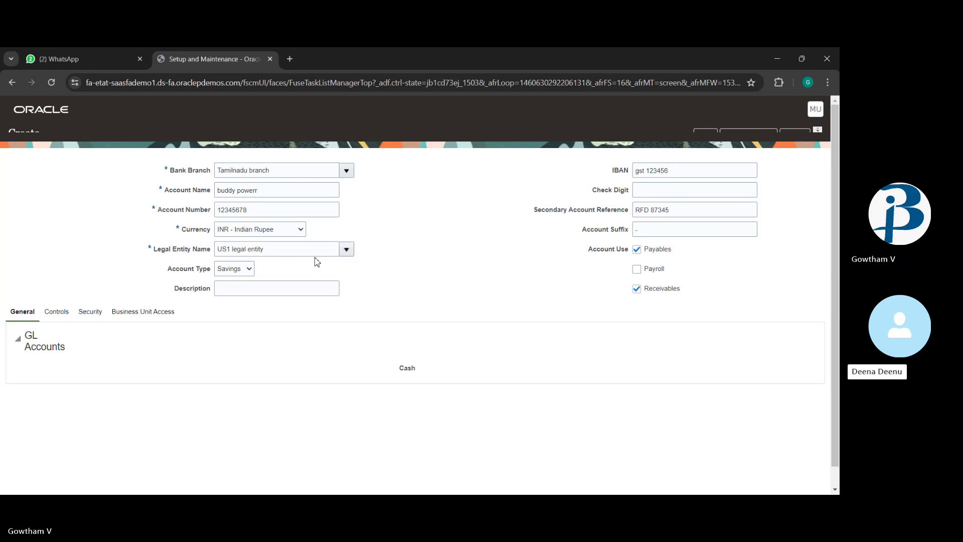
left_click(350, 252)
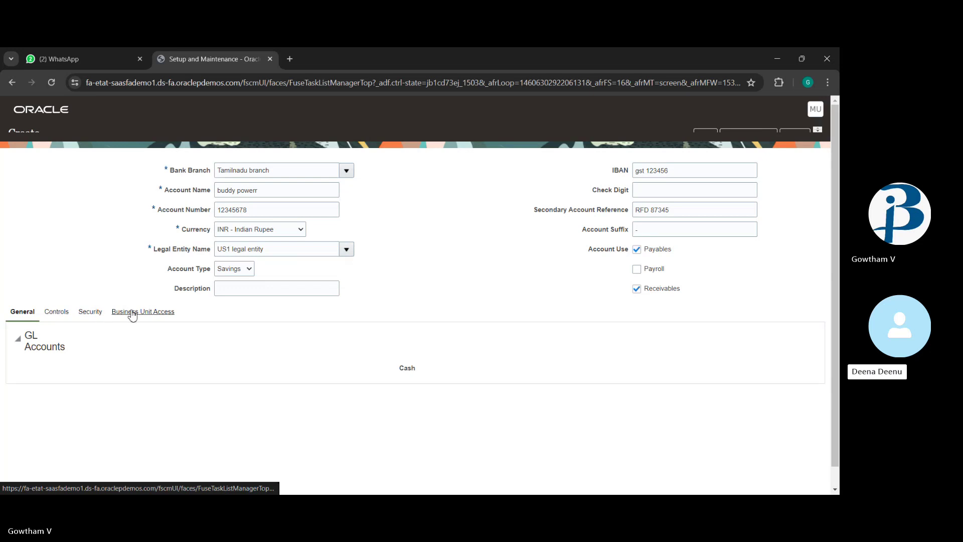
- Switch to WhatsApp to check the Oracle fusion FIN group chat, and return to the bank account form
left_click(76, 56)
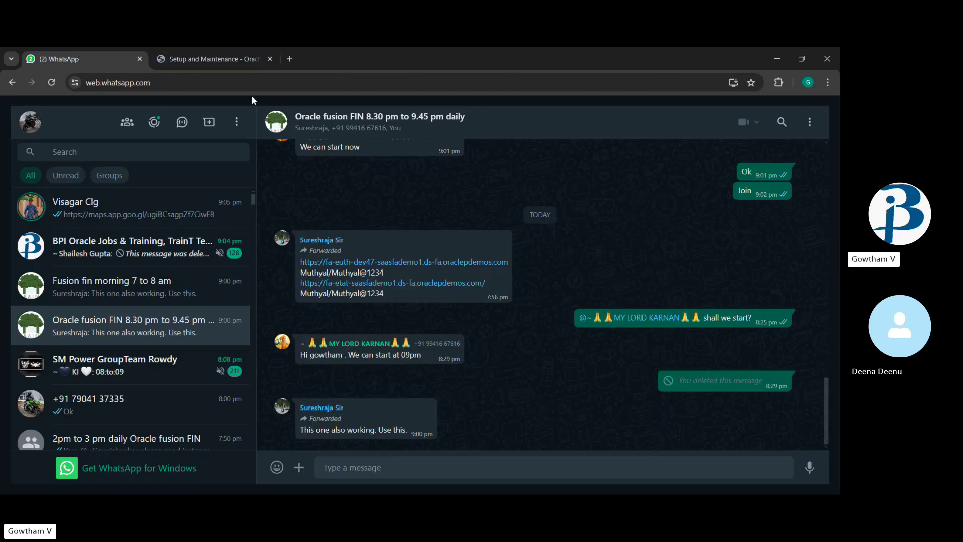
left_click(224, 51)
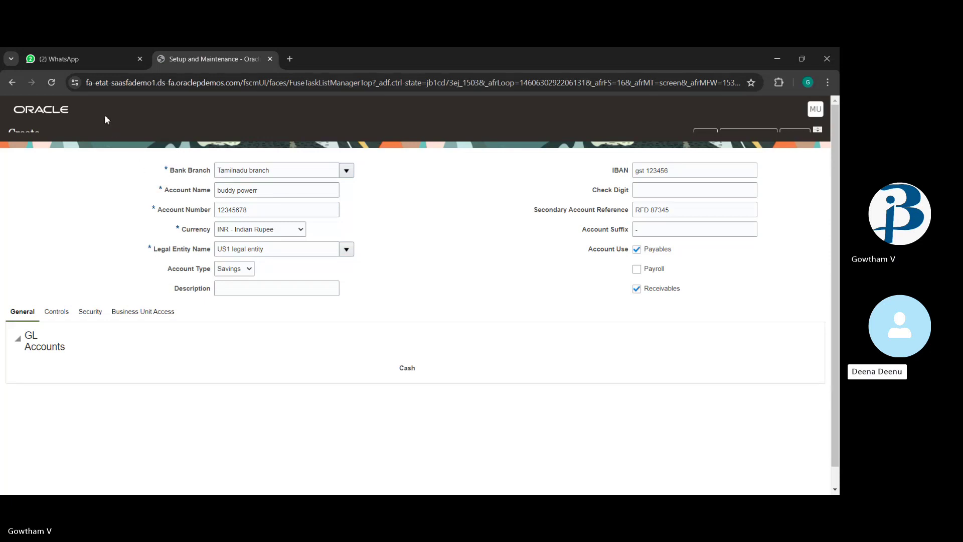
left_click(92, 56)
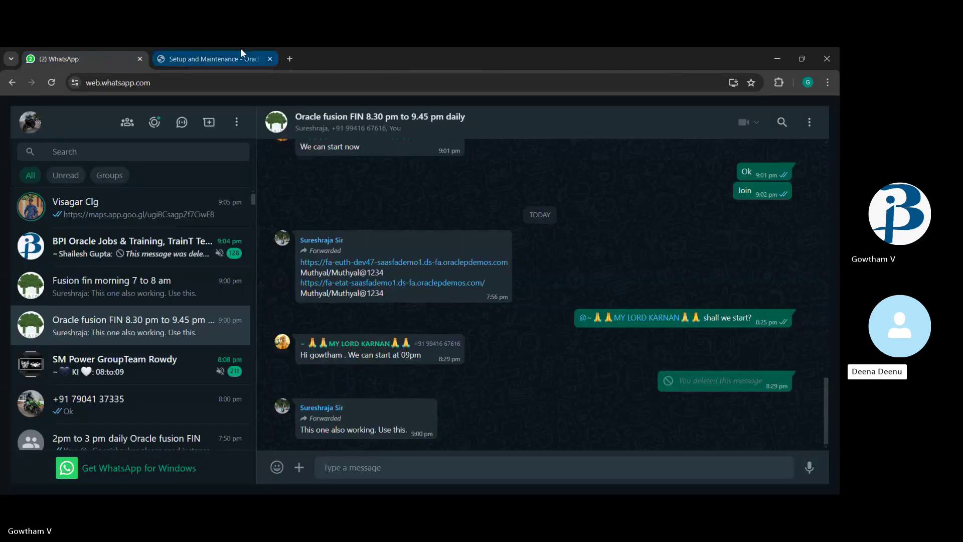
left_click(229, 56)
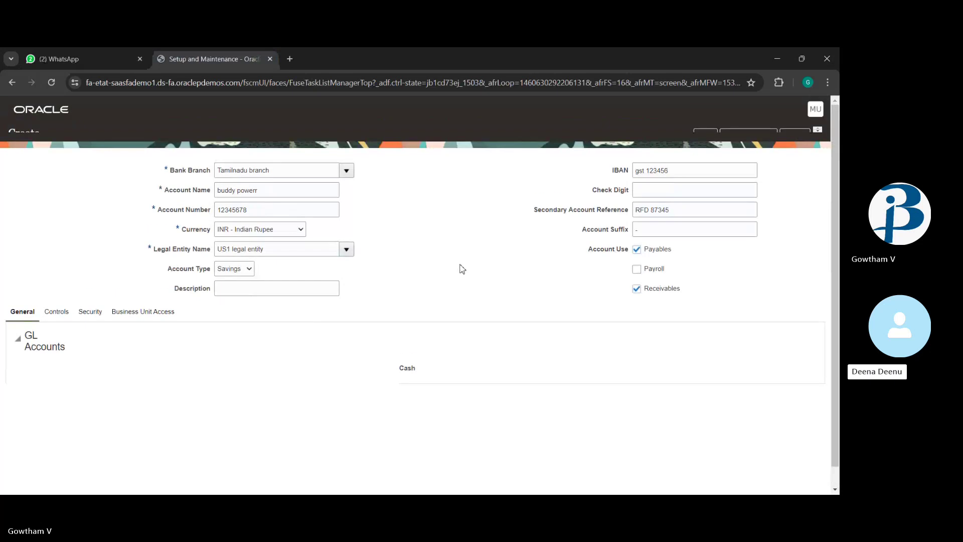